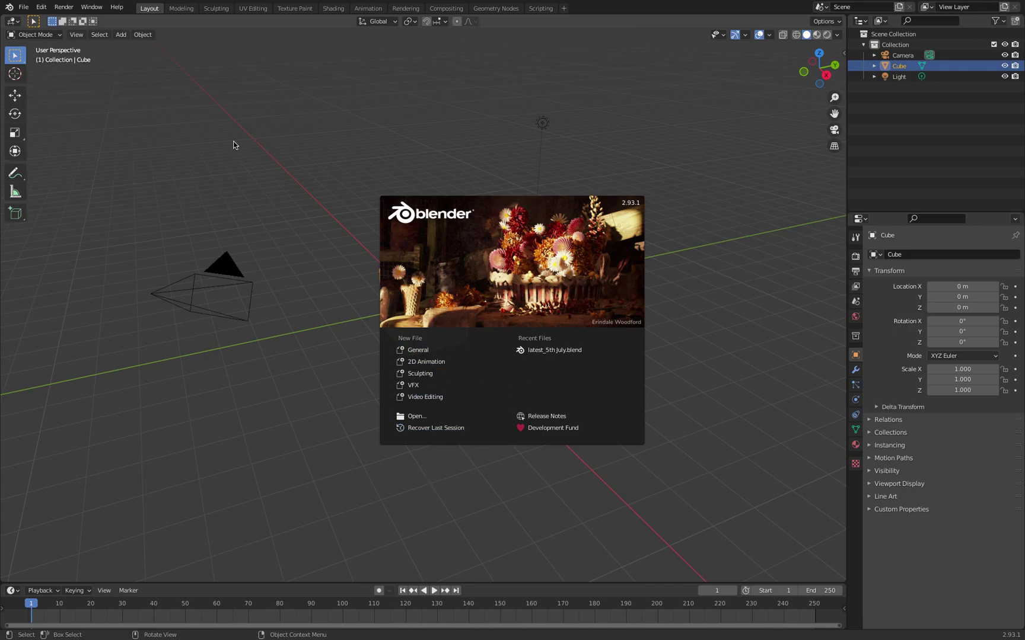
Step: Open the recent file latest_5th July.blend and stop the animation at frame 595, where the musical notes appear
click(553, 350)
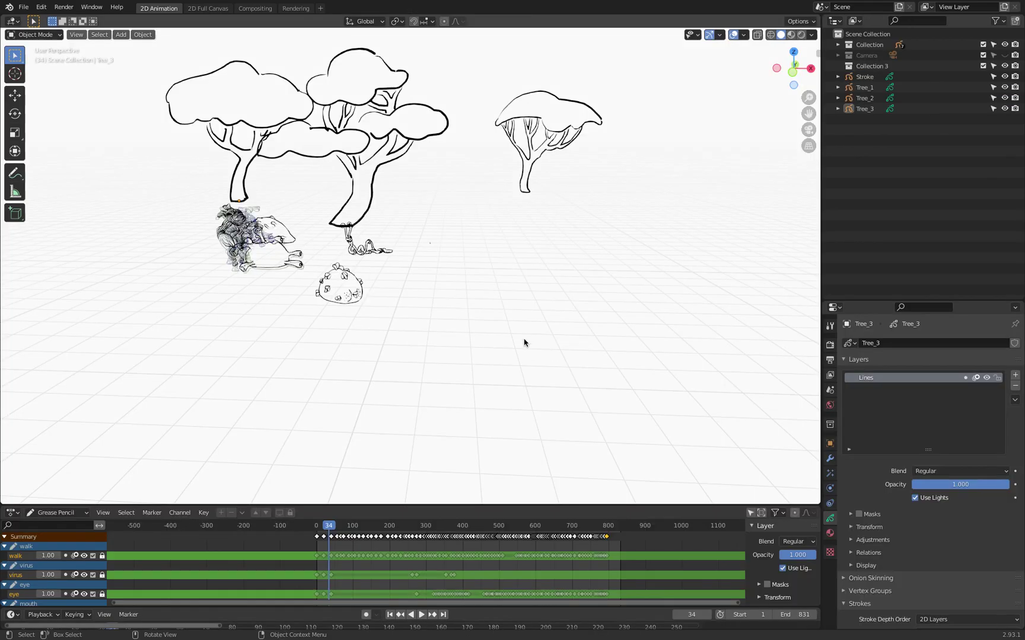
drag(333, 530, 517, 540)
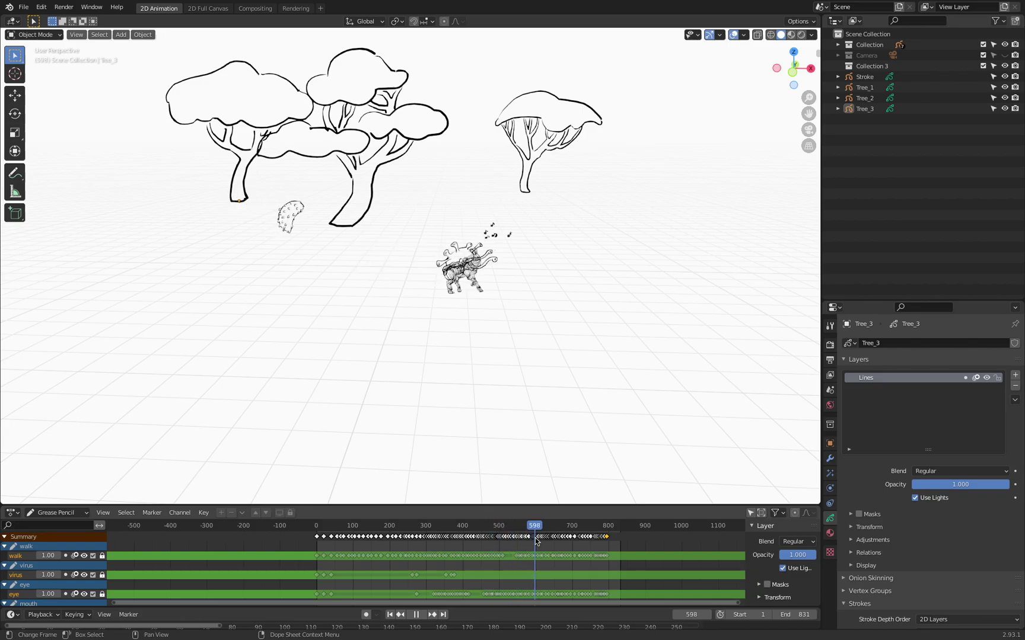
key(space)
scroll(512, 354, up, 4)
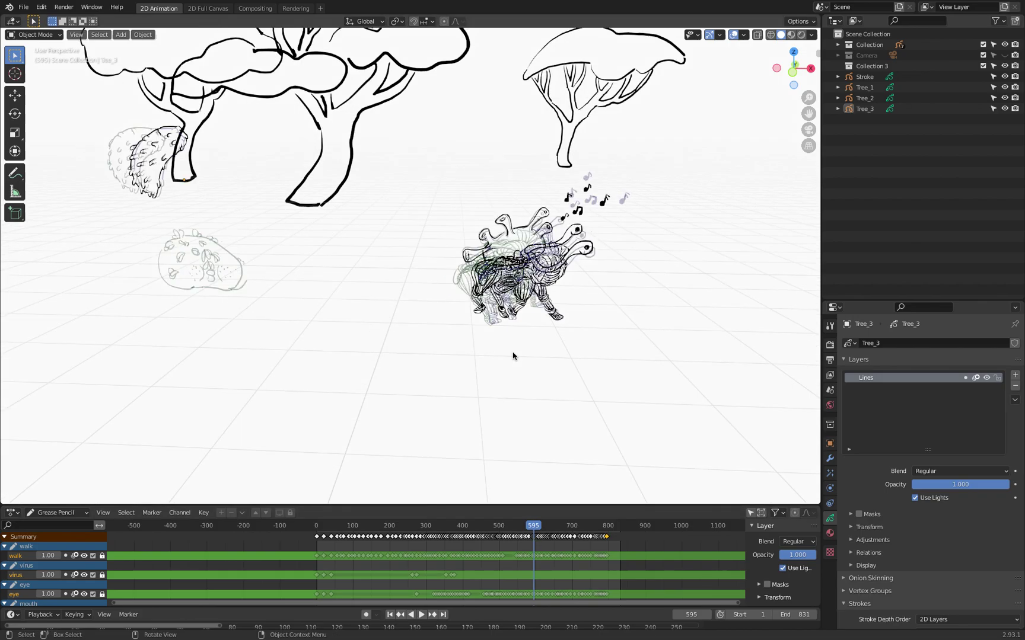
scroll(515, 349, down, 1)
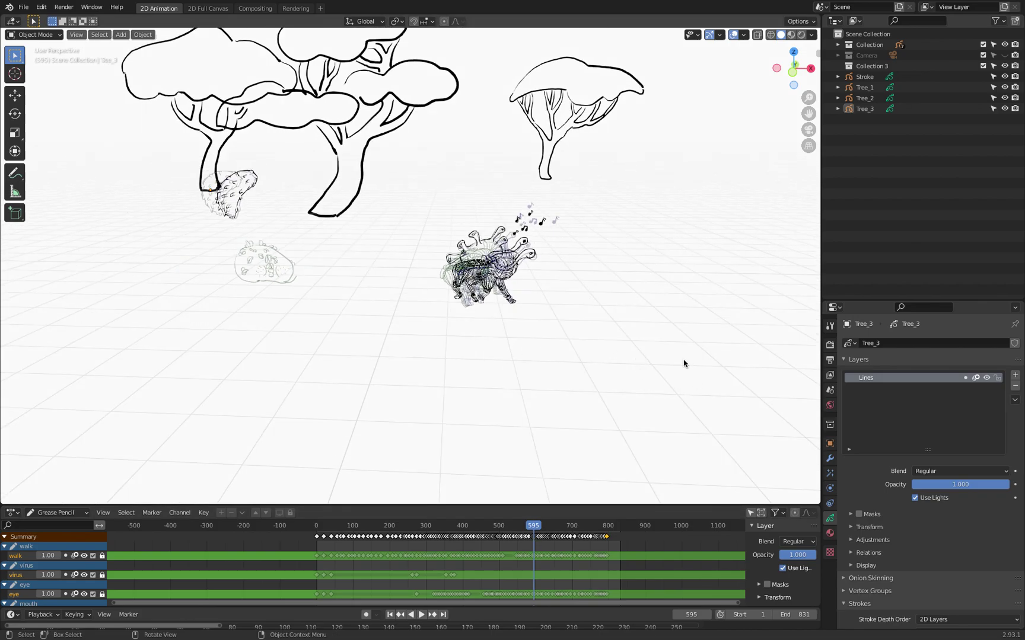
scroll(626, 324, up, 1)
scroll(524, 297, up, 2)
scroll(526, 304, up, 4)
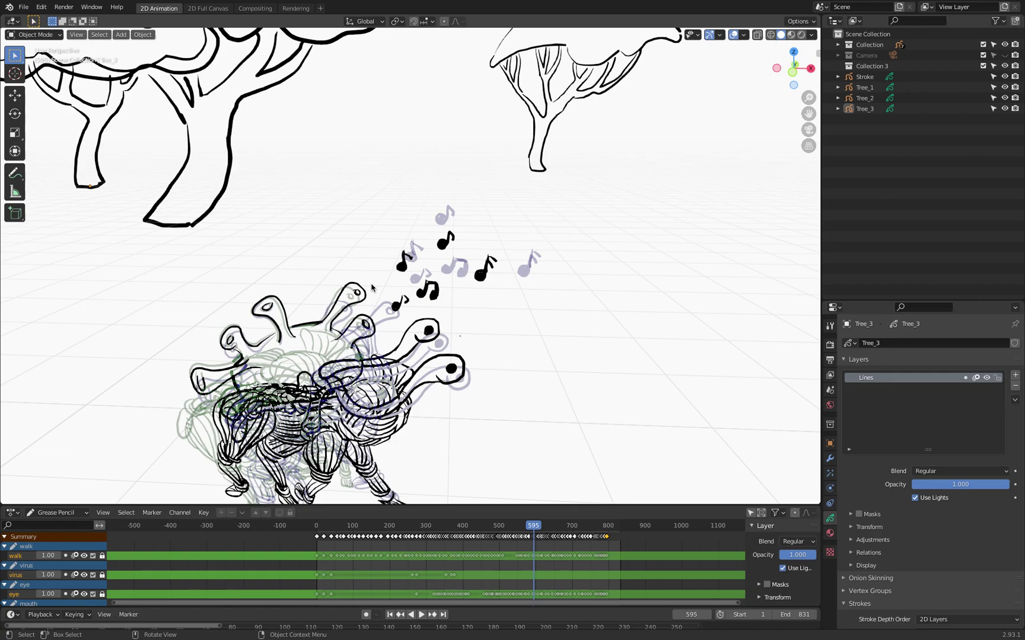
Step: Put the mouth object from Collection into Edit Mode and unlock its mouth layer
click(838, 45)
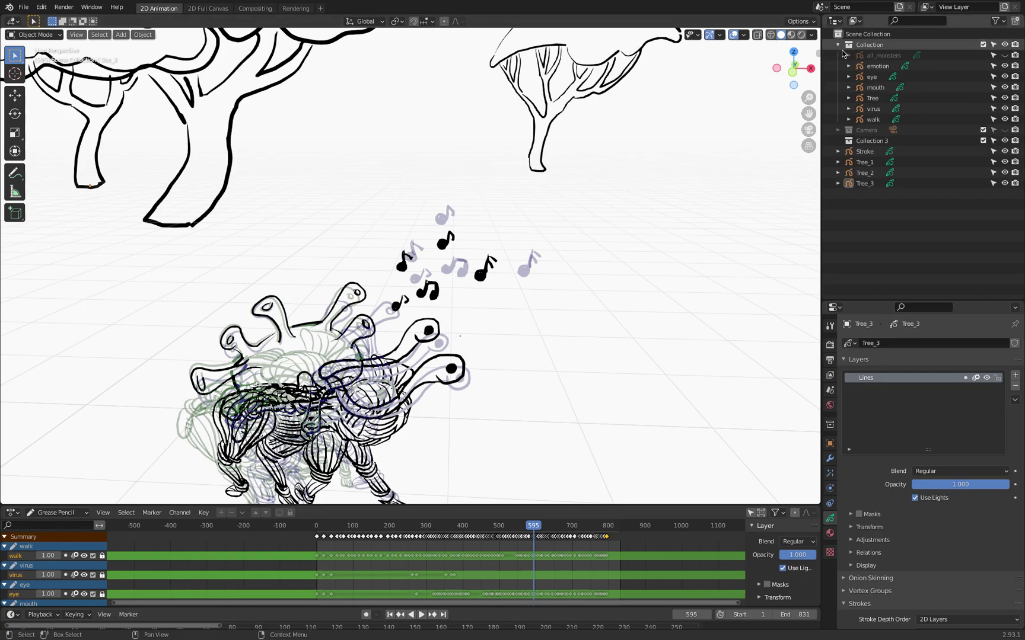
click(874, 87)
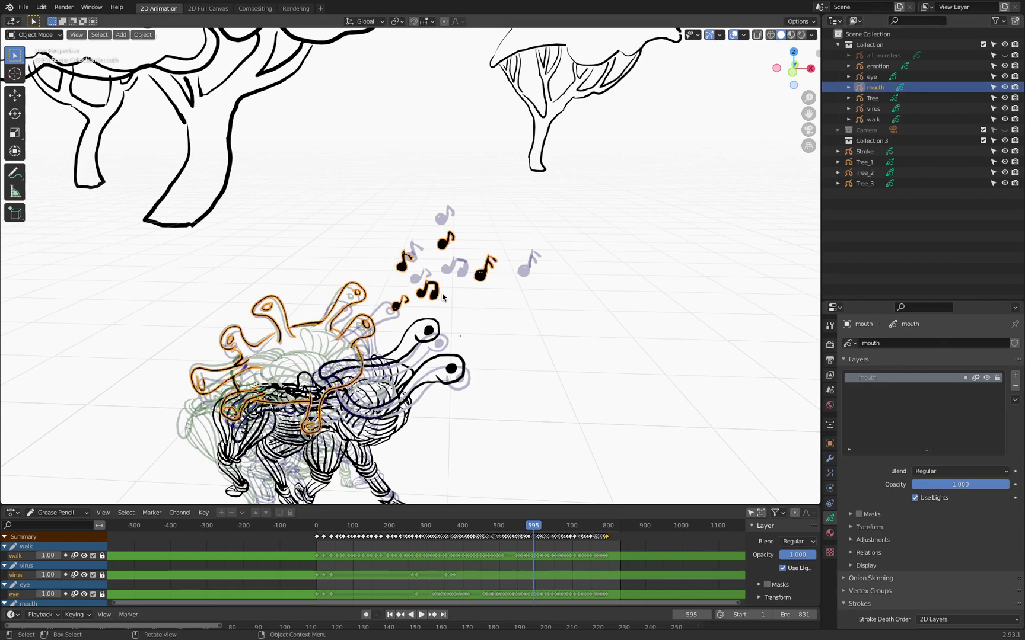
key(Tab)
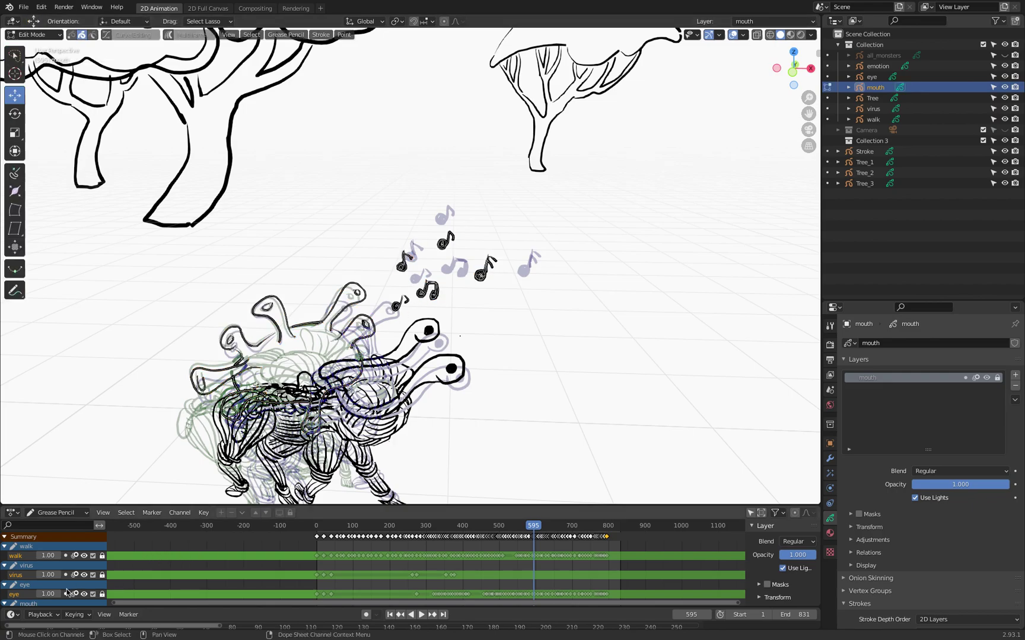
scroll(68, 590, down, 3)
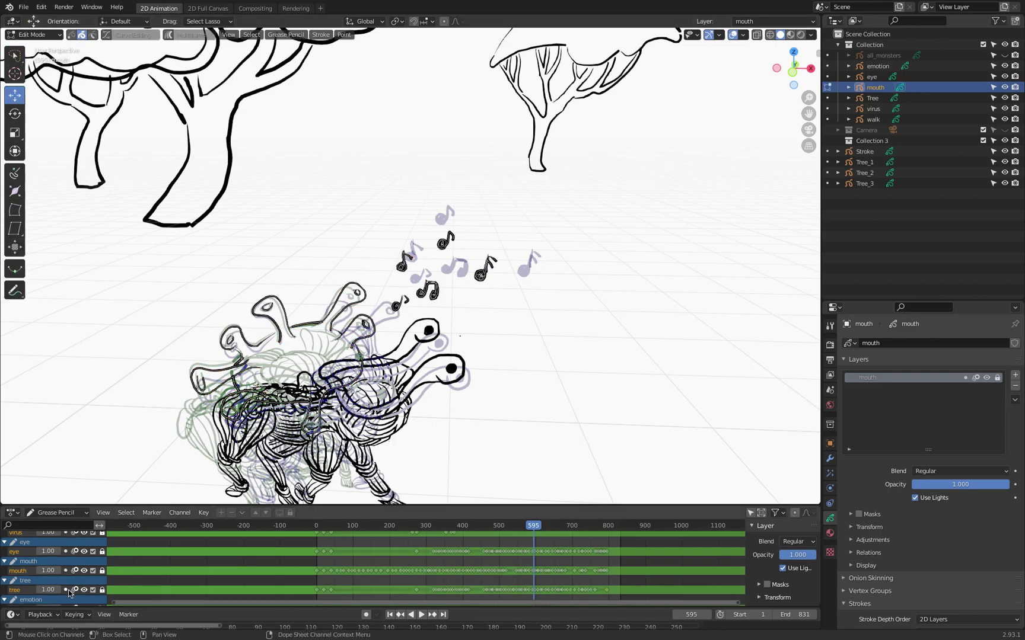
click(101, 572)
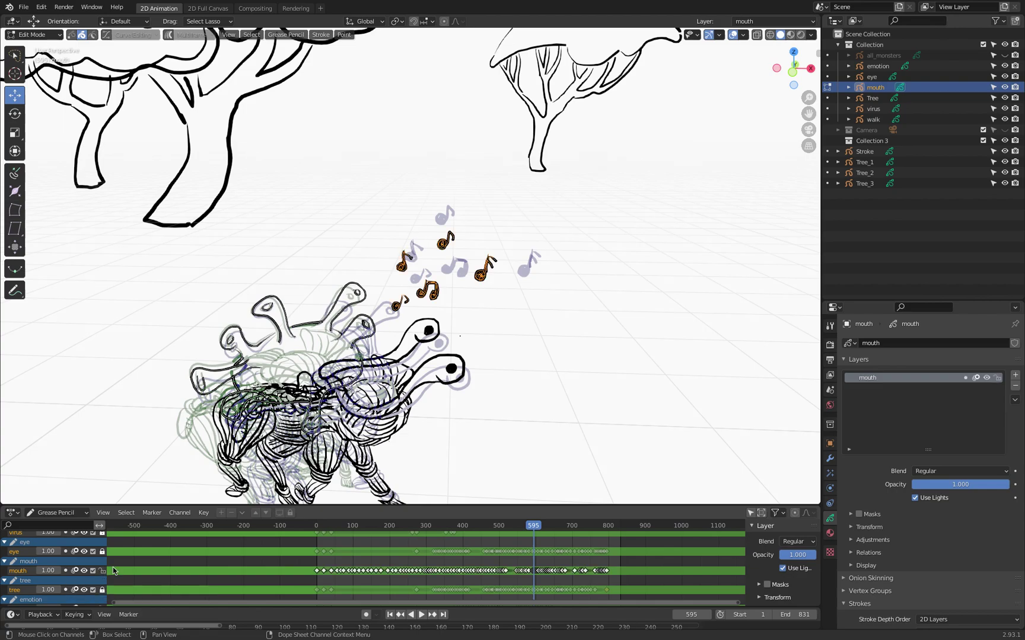
Step: Separate the selected points of the small lowest music note into a new object and rename it music_1
click(394, 292)
click(810, 35)
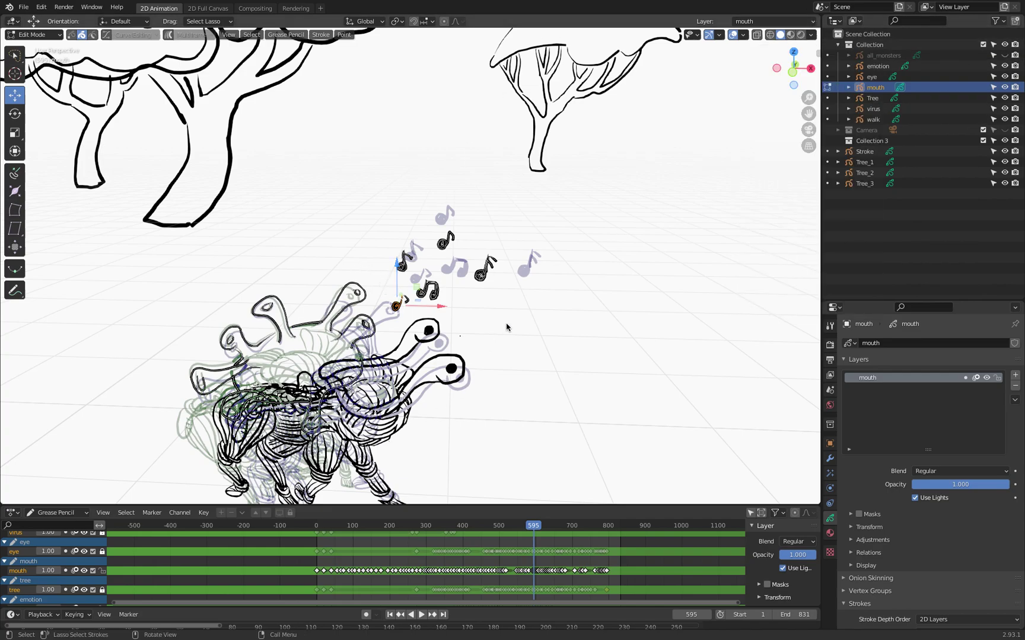
key(g)
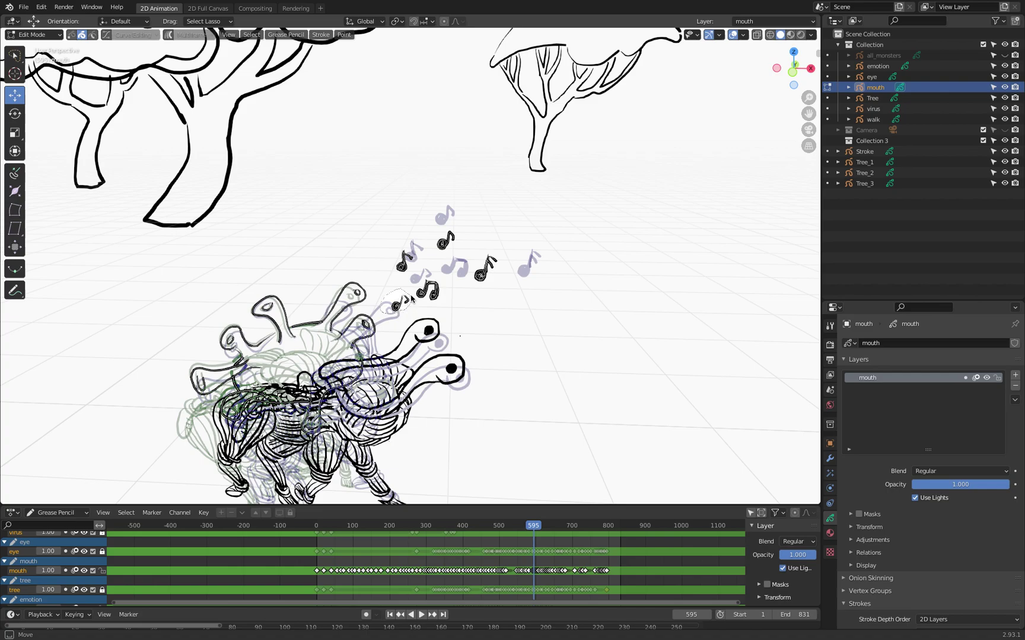
right_click(416, 303)
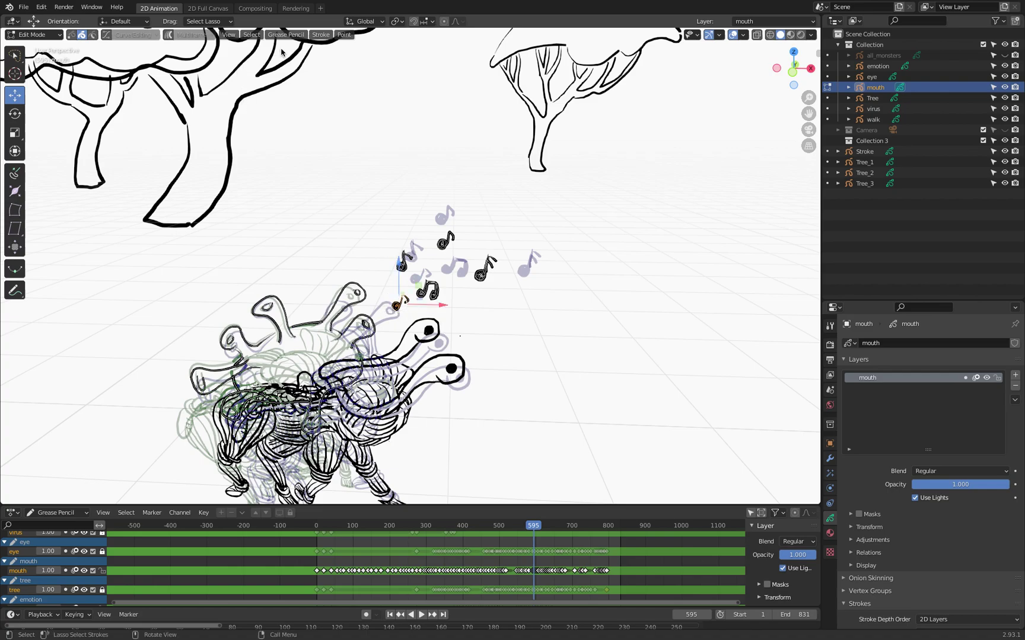
key(p)
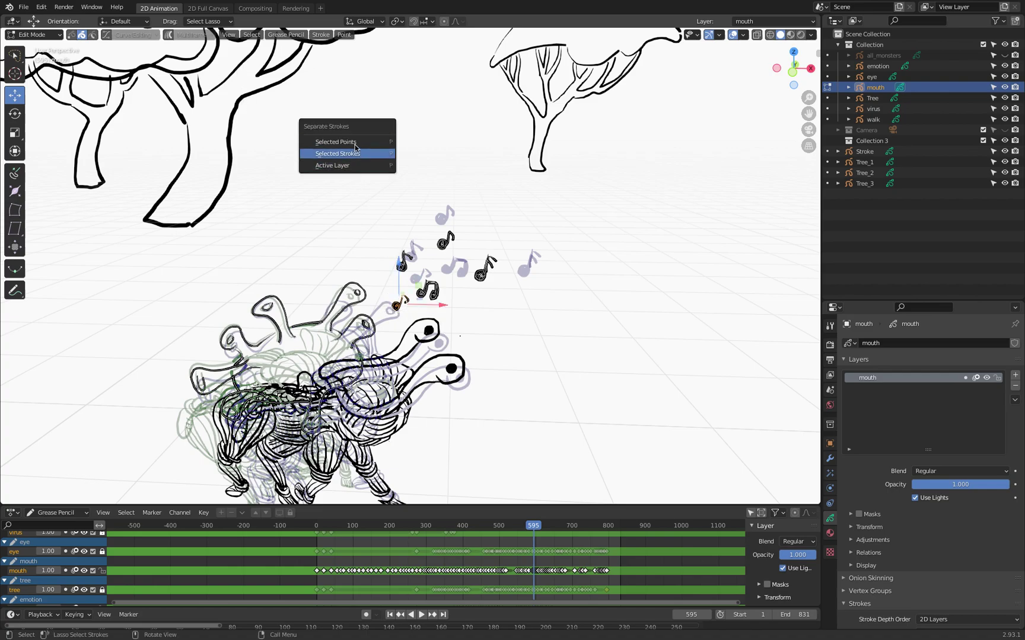
click(354, 143)
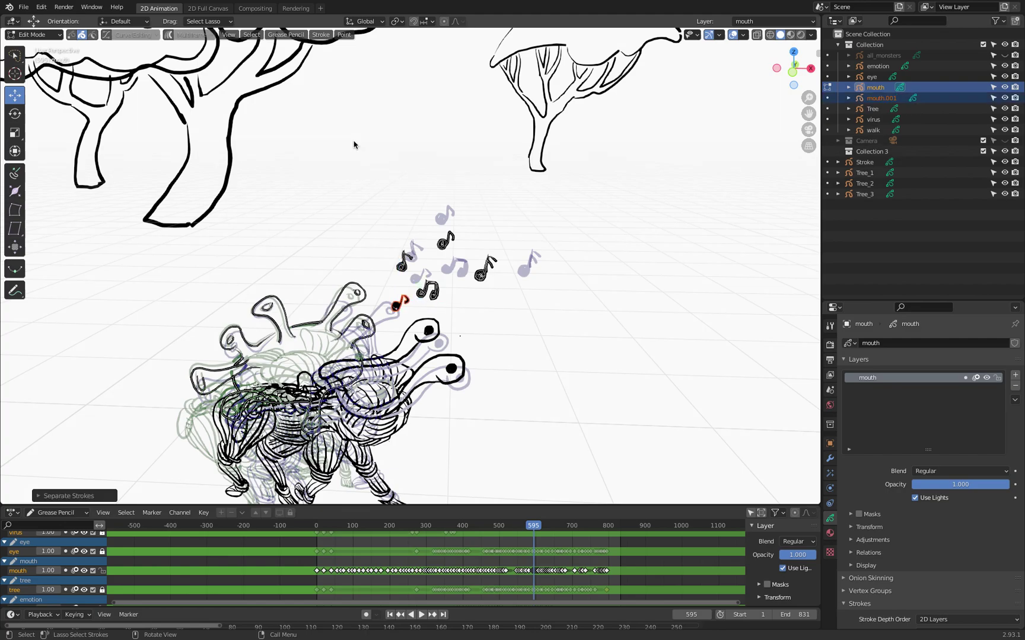
double_click(878, 99)
text(music_1)
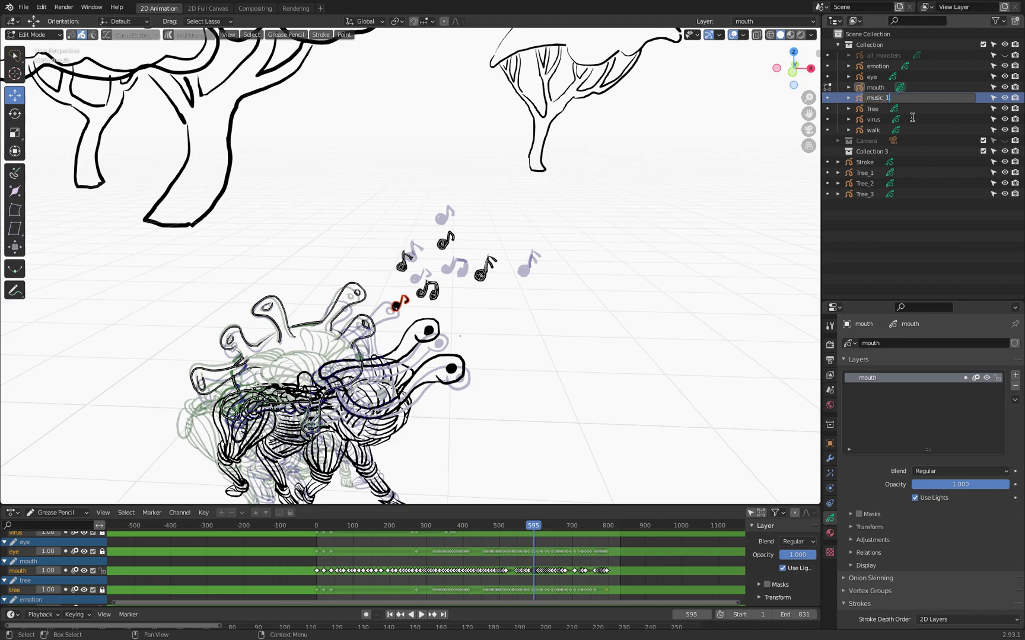
key(Return)
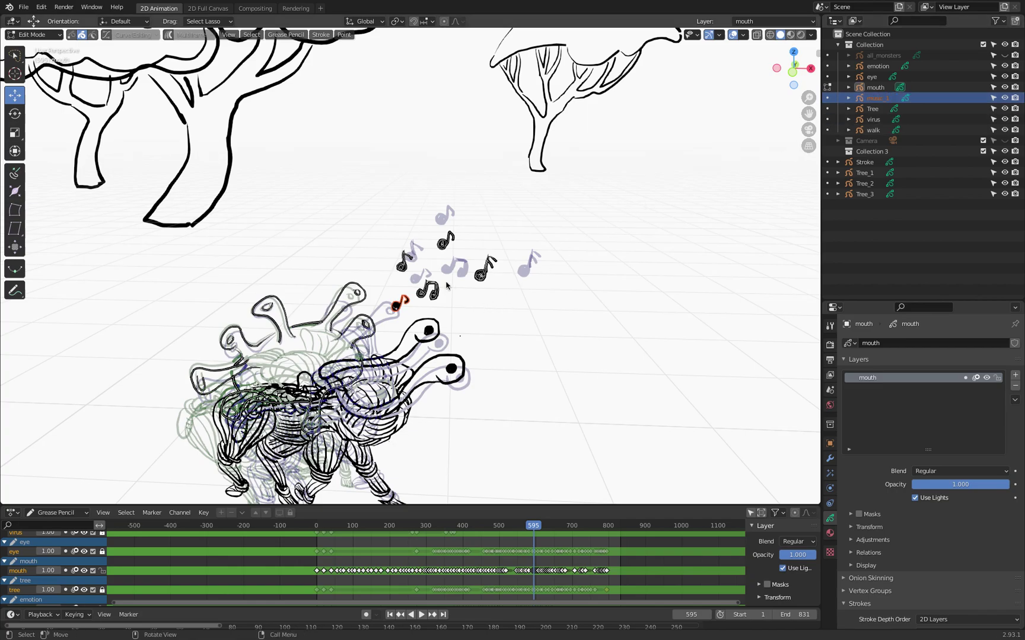
Step: Separate the selected points of the double music note into its own object and rename it music_2
mouse_move(429, 276)
mouse_down()
mouse_move(424, 308)
mouse_move(453, 278)
mouse_move(453, 289)
mouse_up()
key(p)
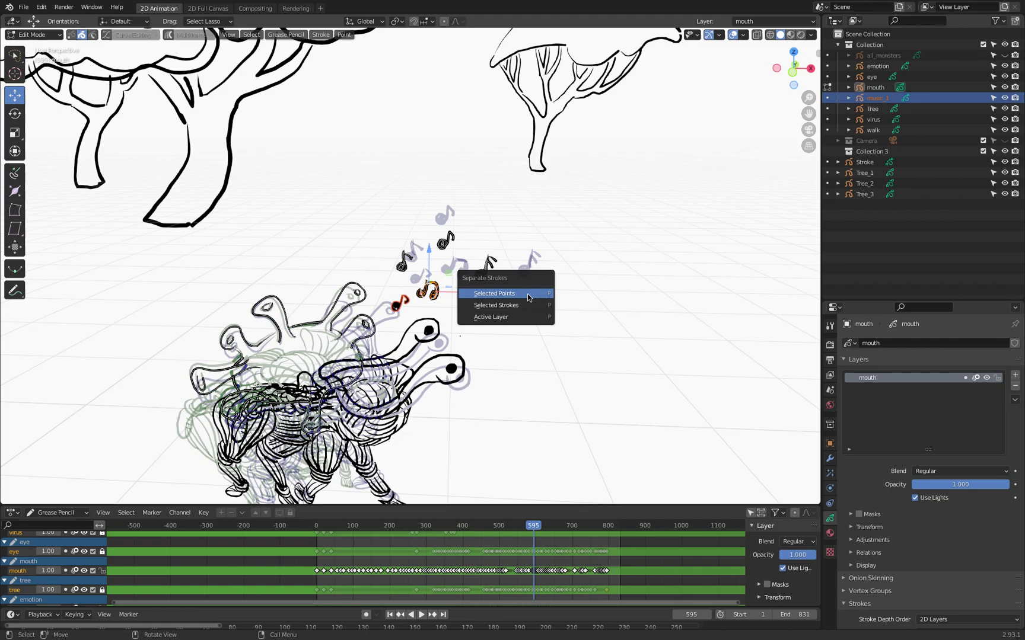
click(528, 294)
double_click(890, 98)
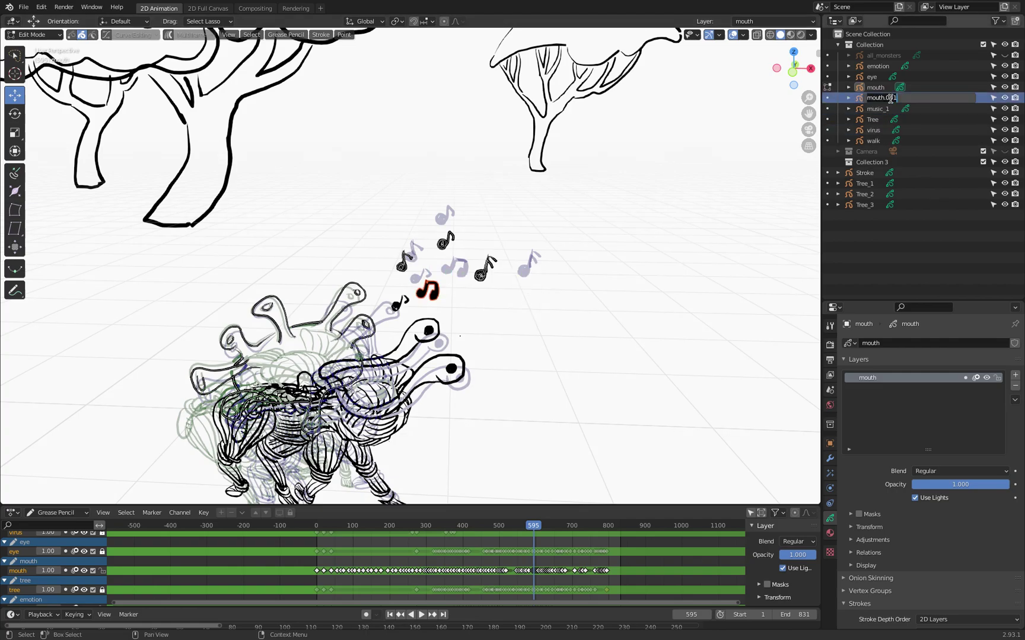
text(music_2)
key(Return)
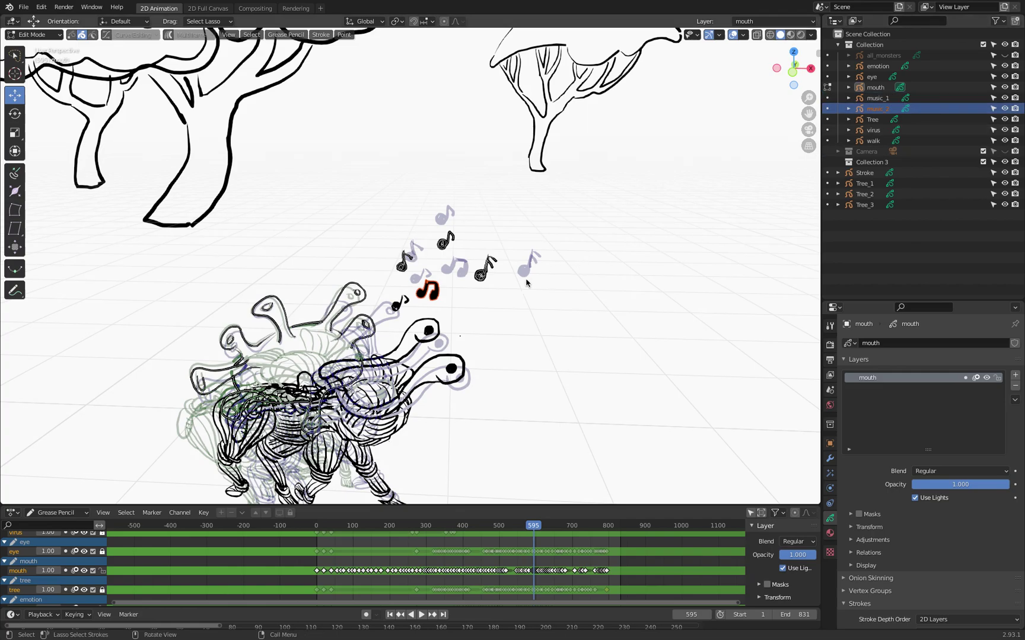
Step: Separate the selected points of the rightmost music note with two flags and rename the new object music_3
click(498, 248)
key(p)
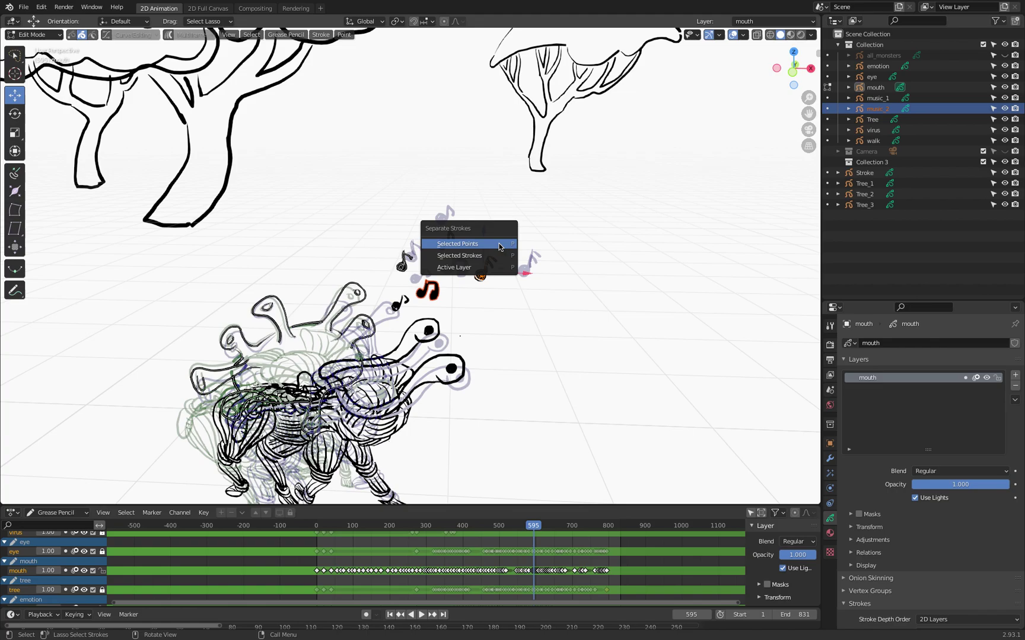
click(499, 248)
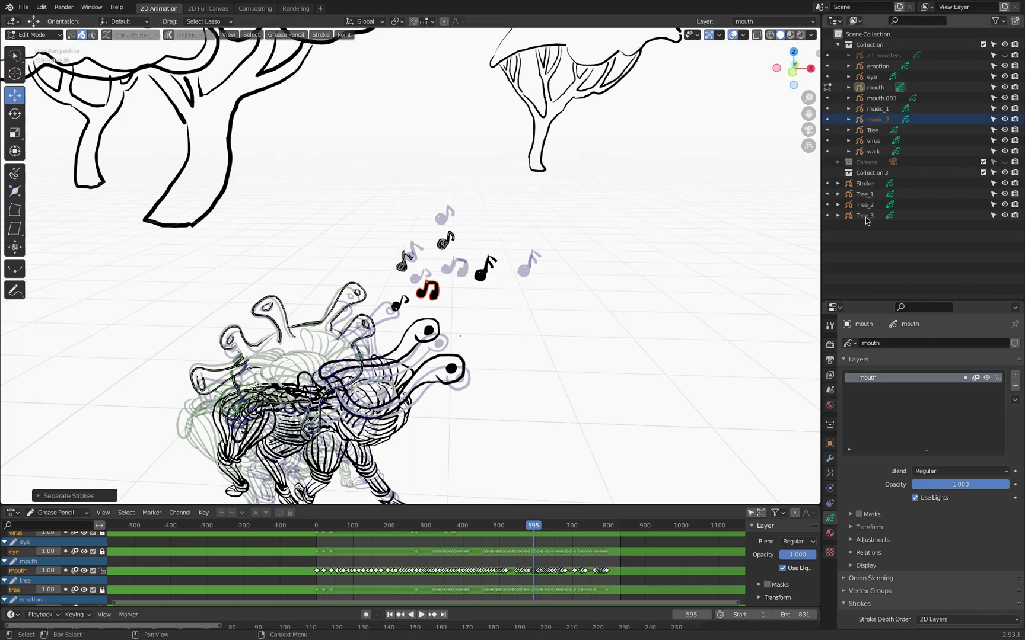
double_click(881, 99)
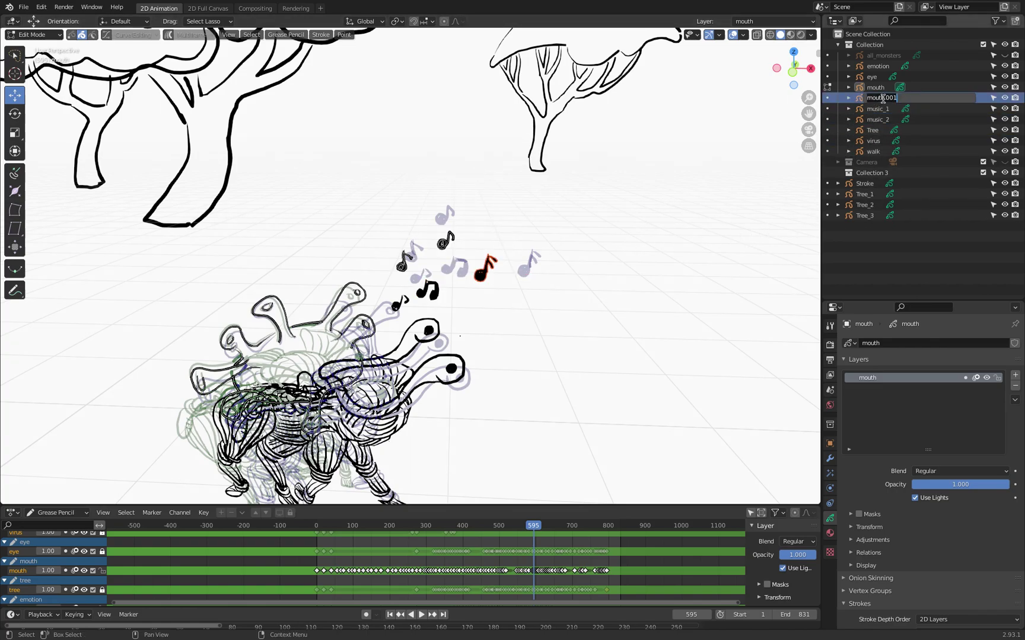
text(music_3)
key(Return)
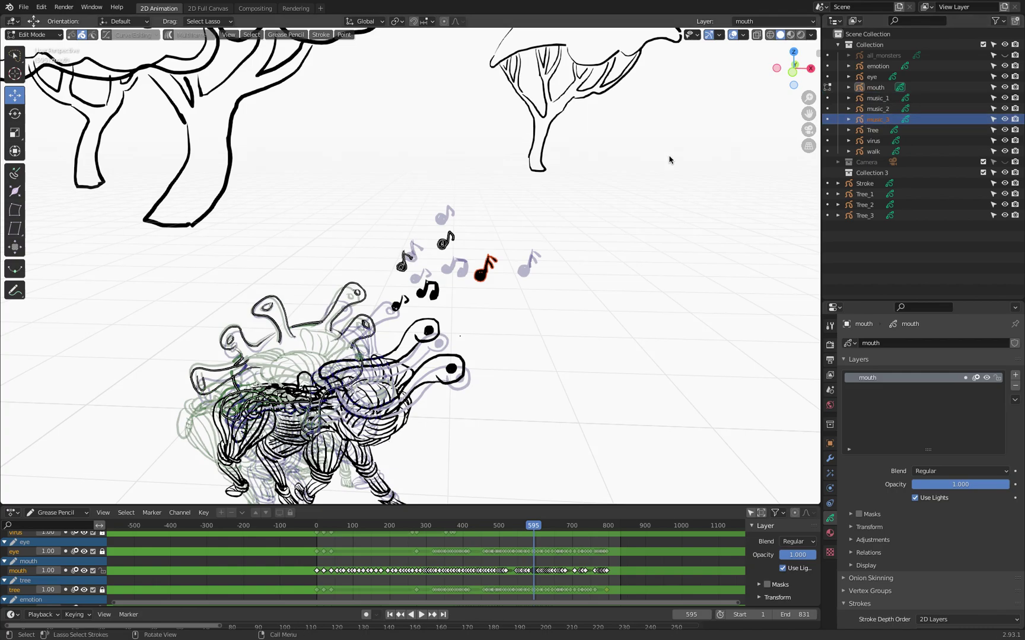
Step: Separate the selected points of the uppermost black music note and rename the new object music_4
click(447, 218)
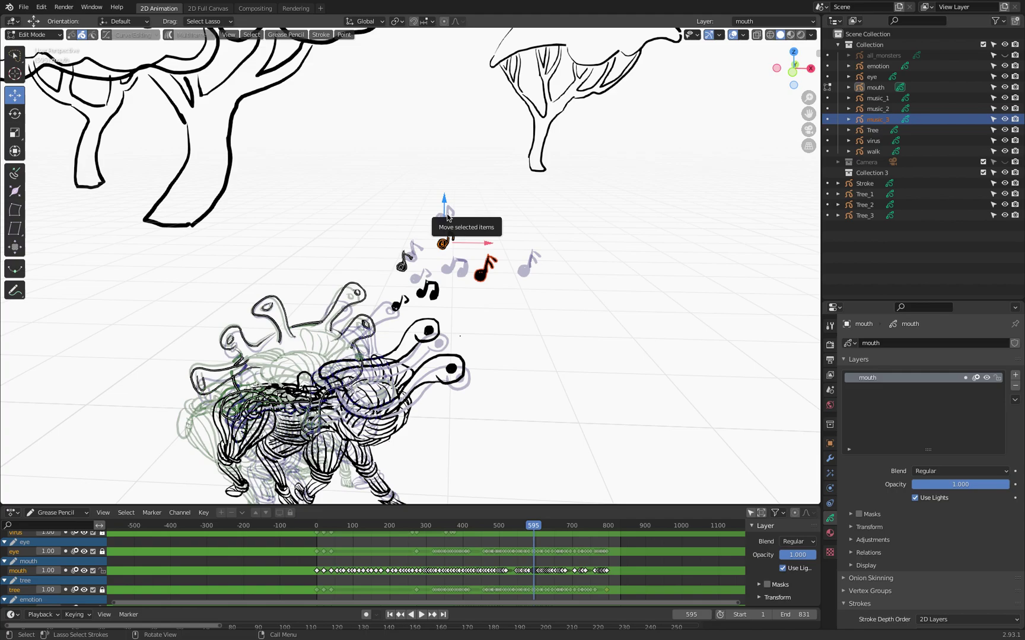
key(p)
click(447, 215)
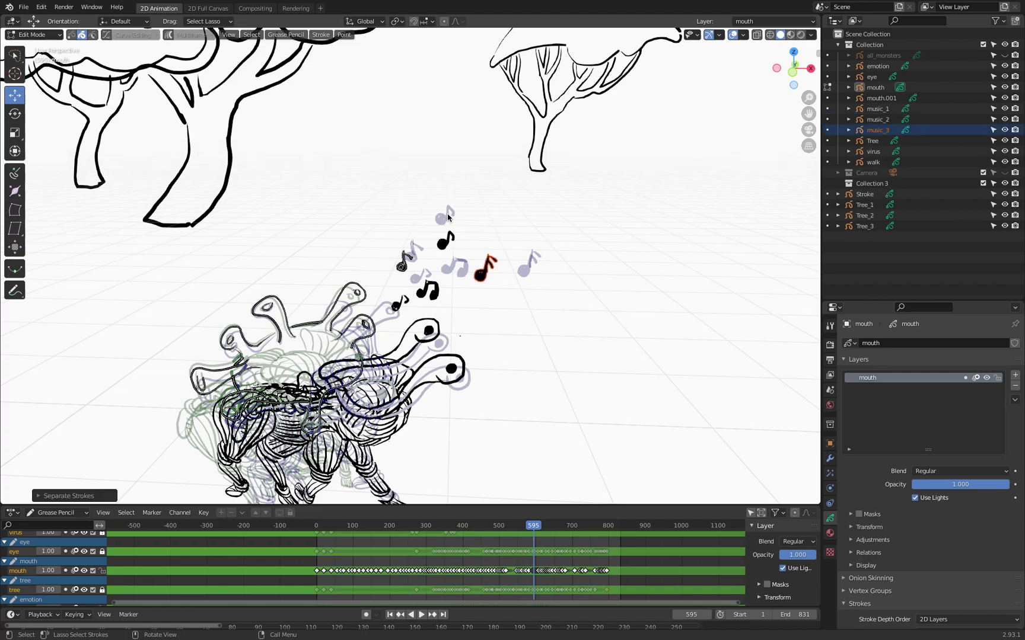
click(882, 98)
double_click(882, 99)
text(music_4)
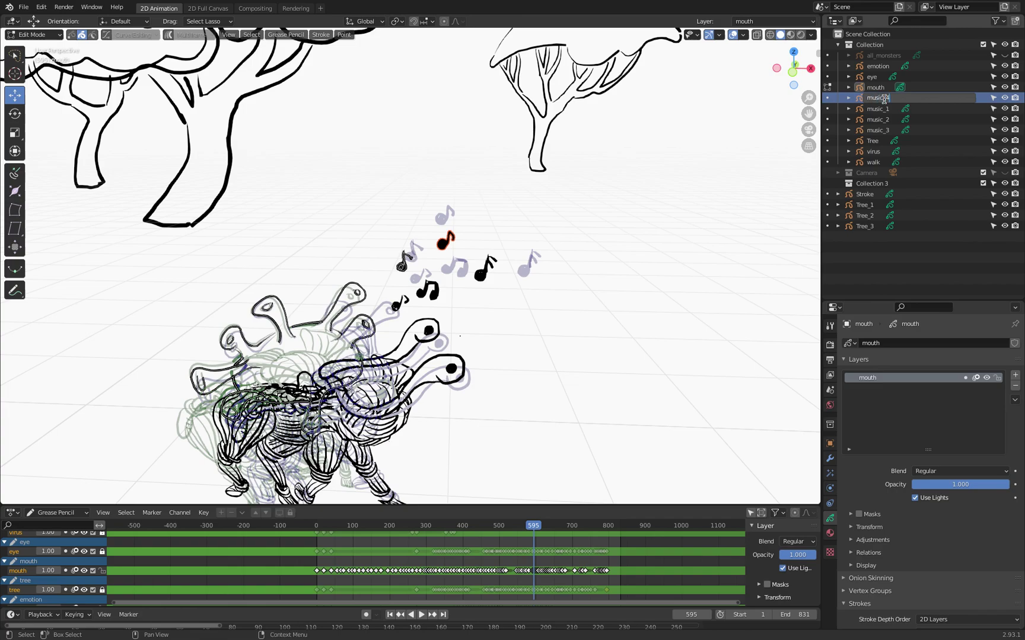
key(Return)
Step: Separate the last note remaining in the mouth object and rename the new object music_5
mouse_move(396, 245)
mouse_down()
mouse_move(402, 285)
mouse_move(419, 256)
mouse_move(409, 245)
mouse_up()
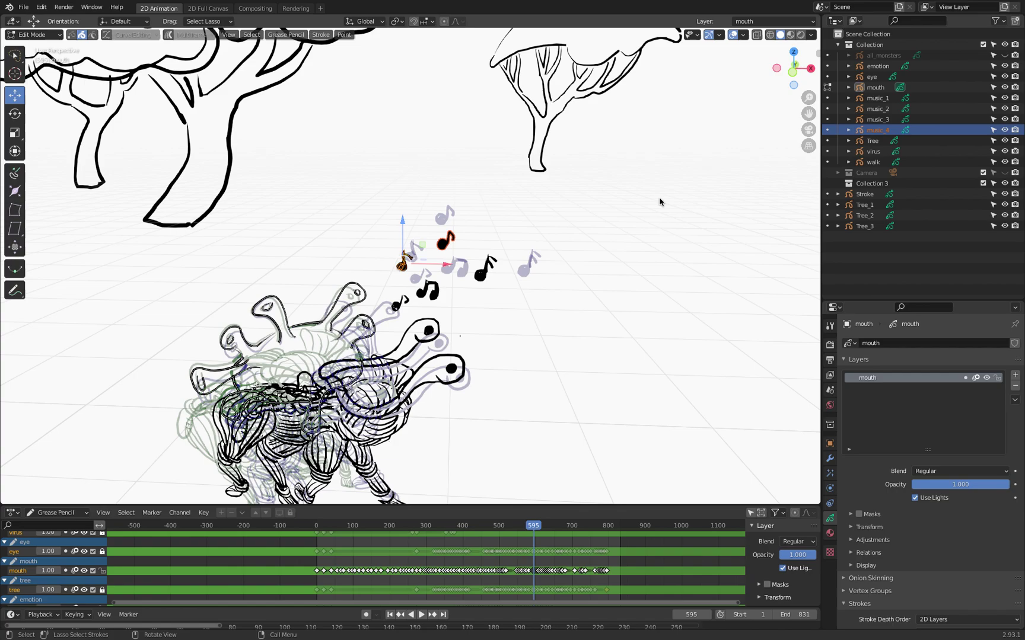
key(p)
click(656, 198)
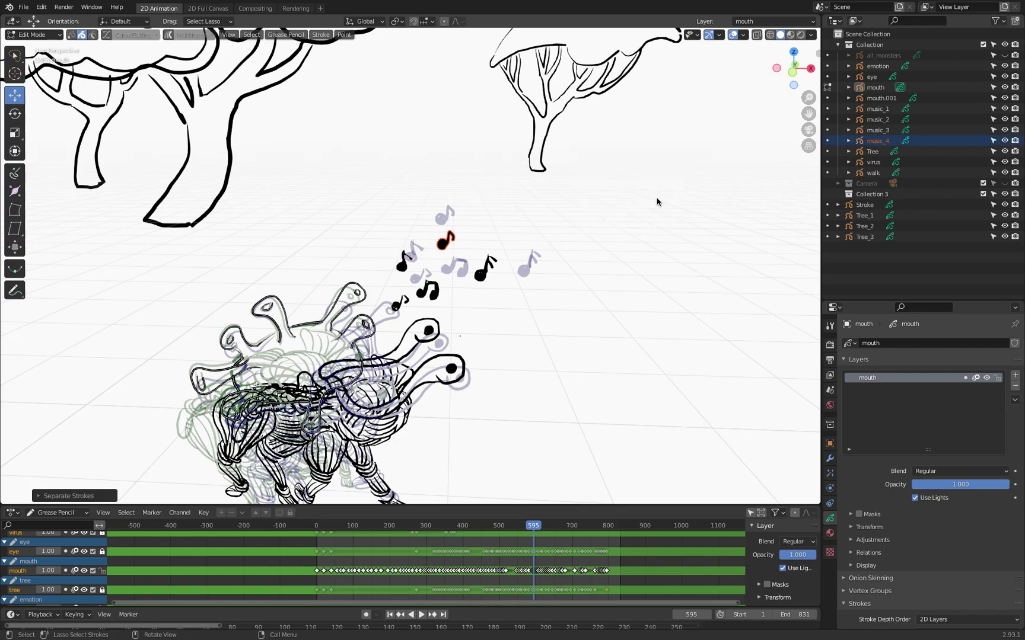
double_click(880, 98)
text(music_5)
key(Return)
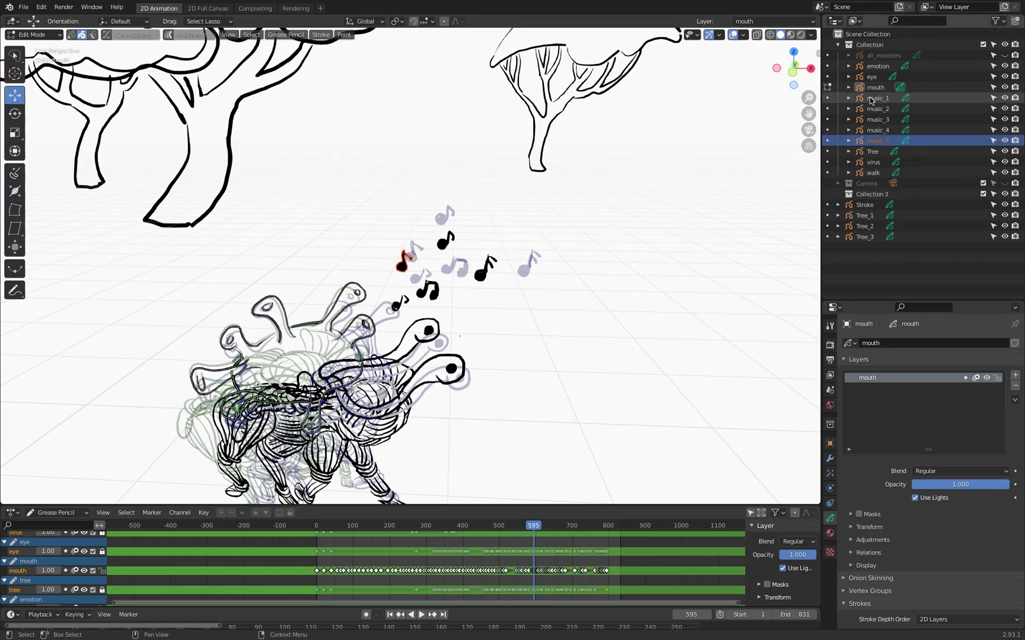
Step: Move music_1 through music_5 into a new collection named music and hide the original Collection in the viewport
shift+click(870, 100)
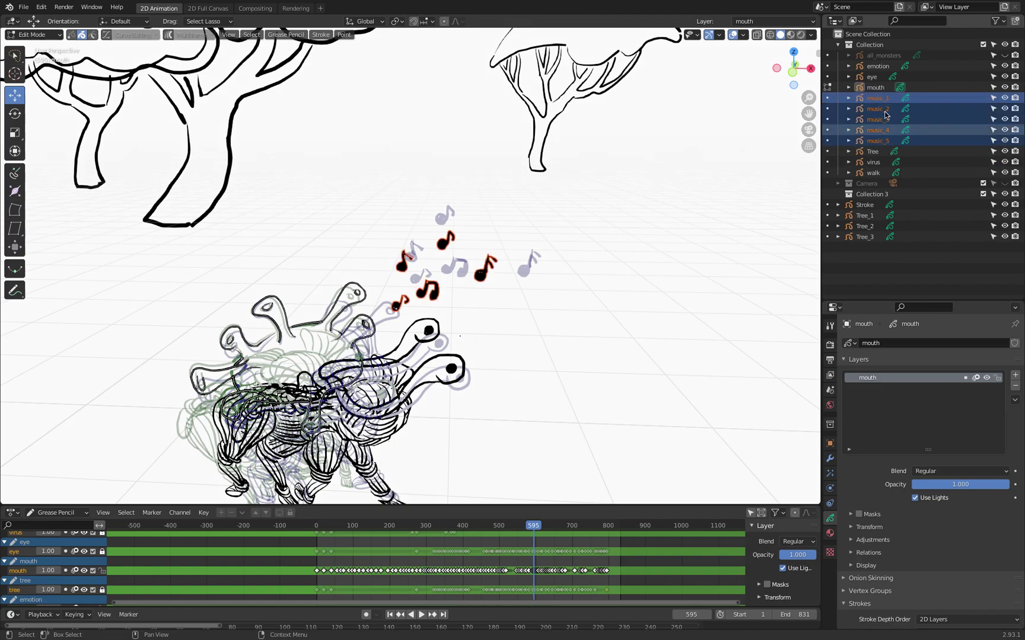
key(m)
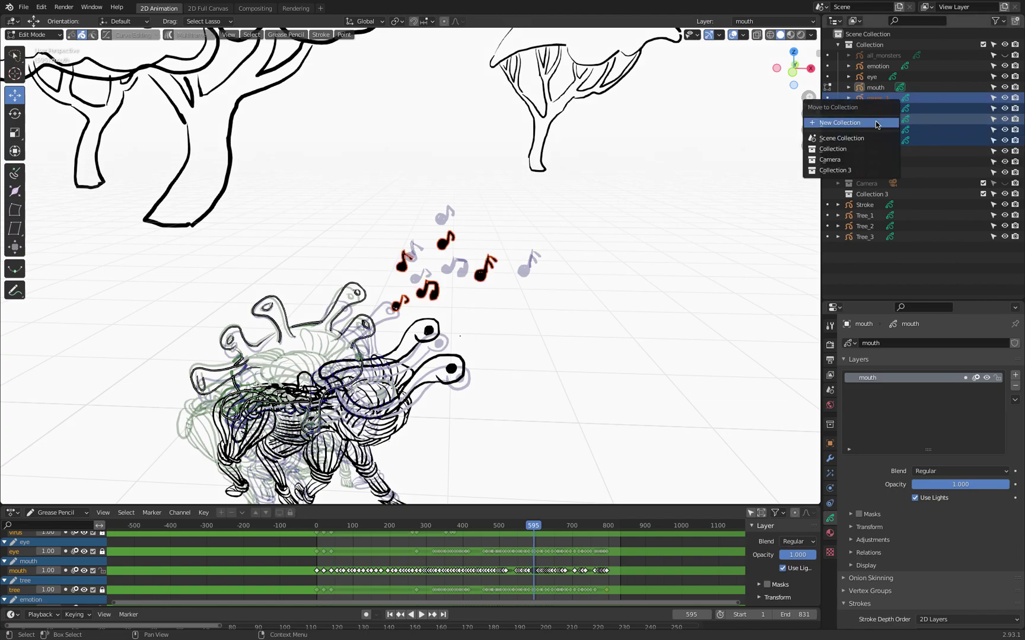
click(877, 122)
text(music)
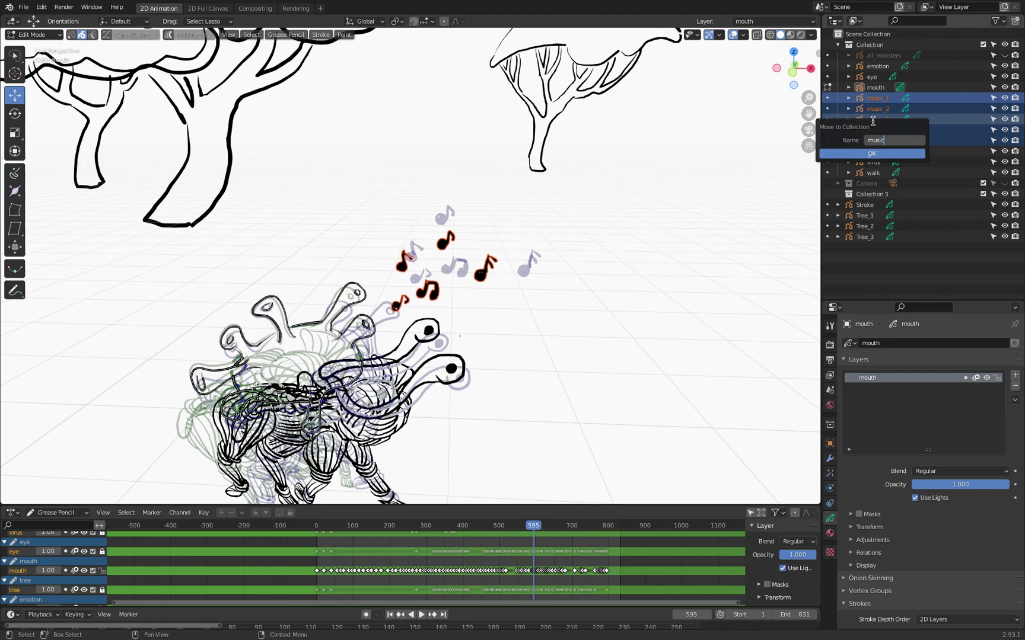
click(880, 153)
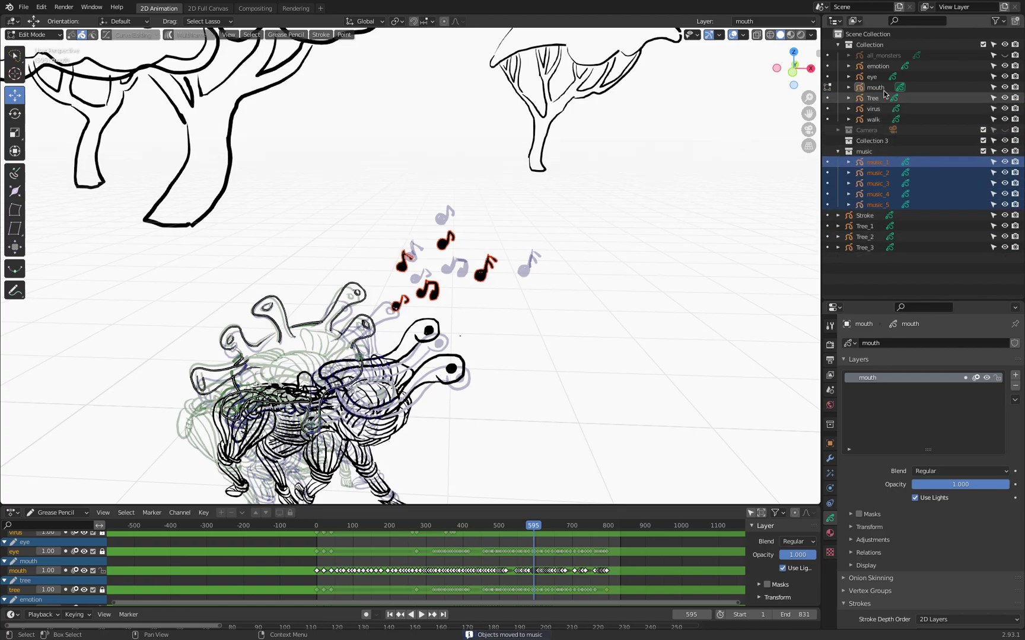
click(1010, 46)
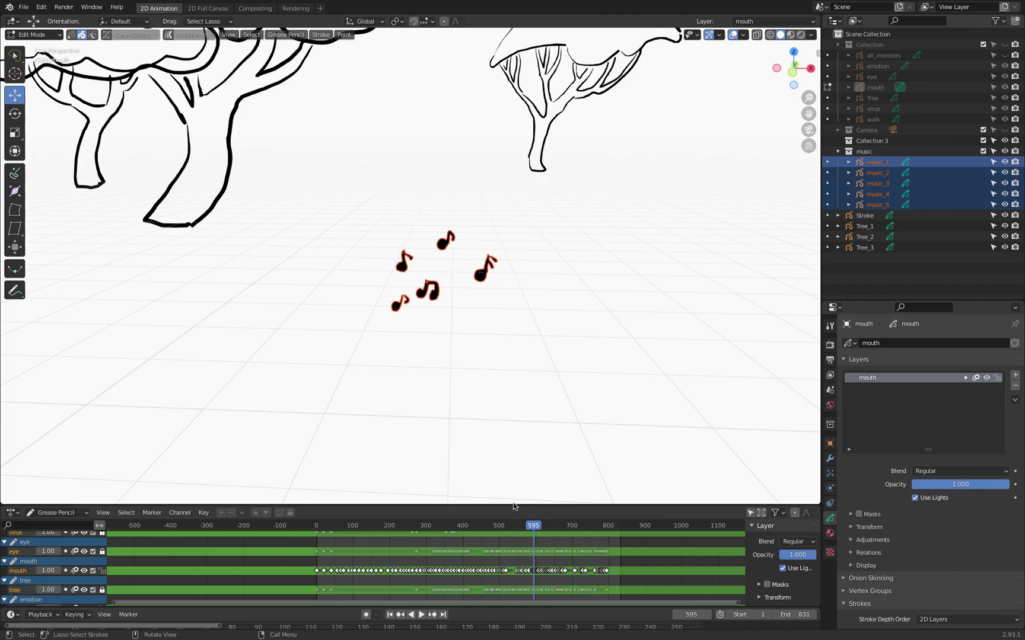
Step: Enlarge the dope sheet and move the frame 595 keyframes of mouth.001 through mouth.005 back to frame 1
key(g)
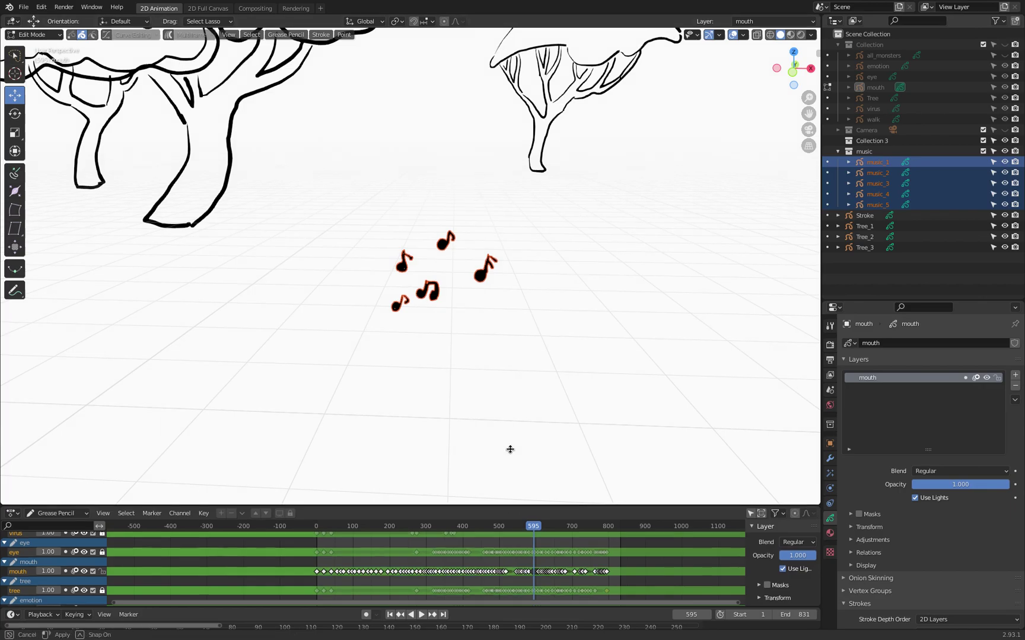
drag(509, 463, 516, 309)
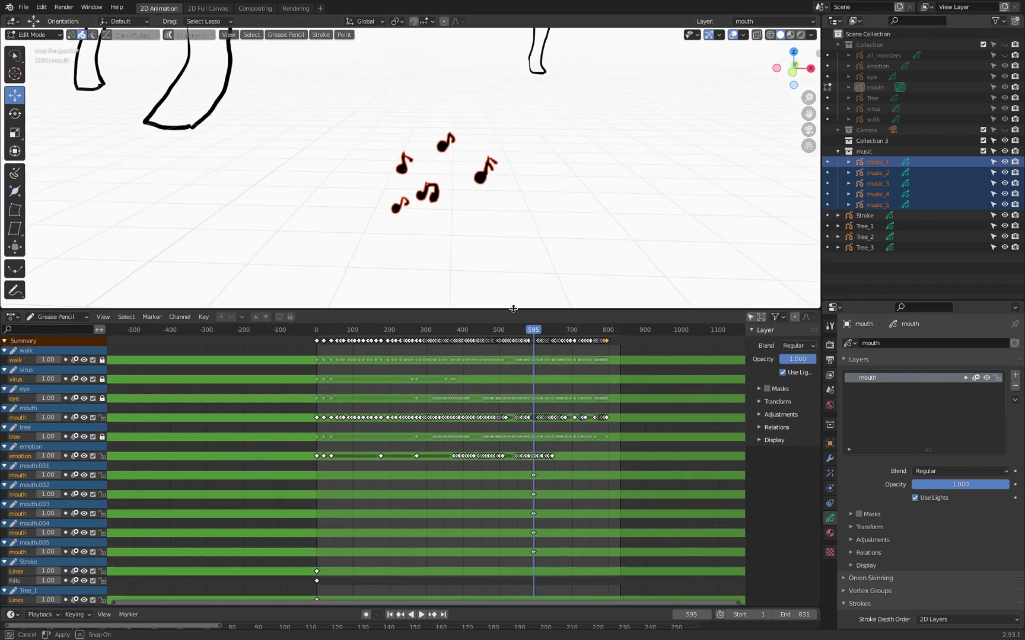
click(543, 490)
drag(519, 469, 554, 574)
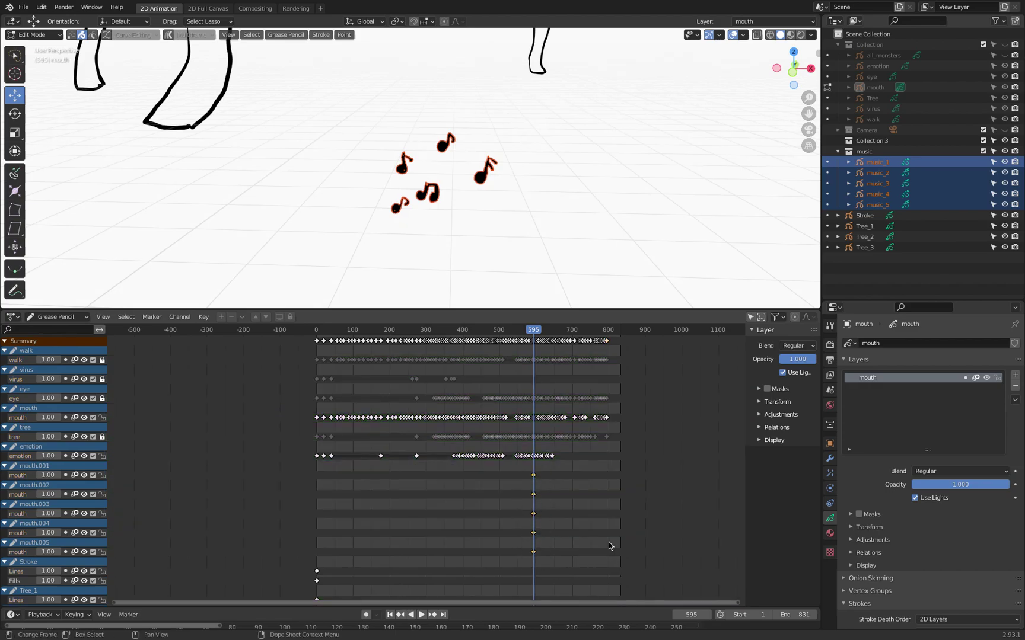
key(g)
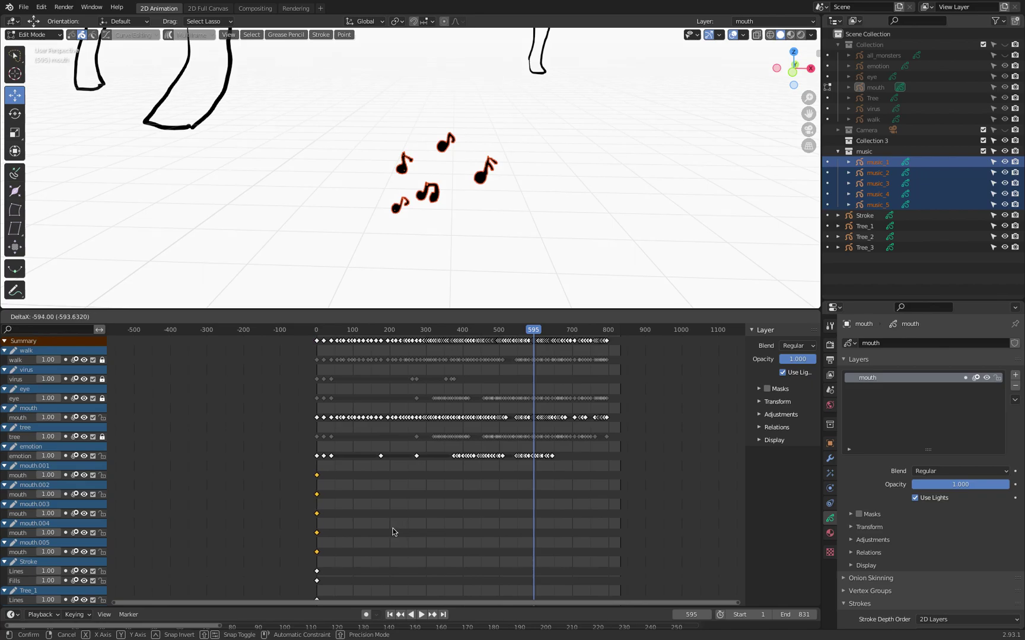
click(393, 532)
Step: Set the current frame to 7 and shrink the dope sheet to give the 3D viewport more room
key(space)
mouse_move(535, 332)
mouse_down()
mouse_move(351, 332)
mouse_move(318, 342)
mouse_up()
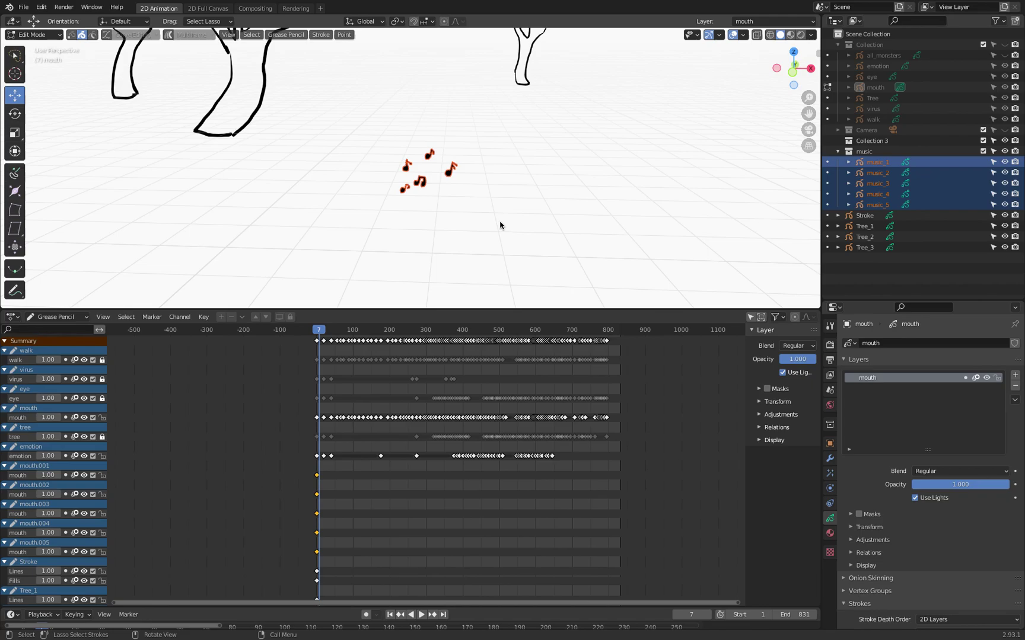
drag(581, 309, 601, 539)
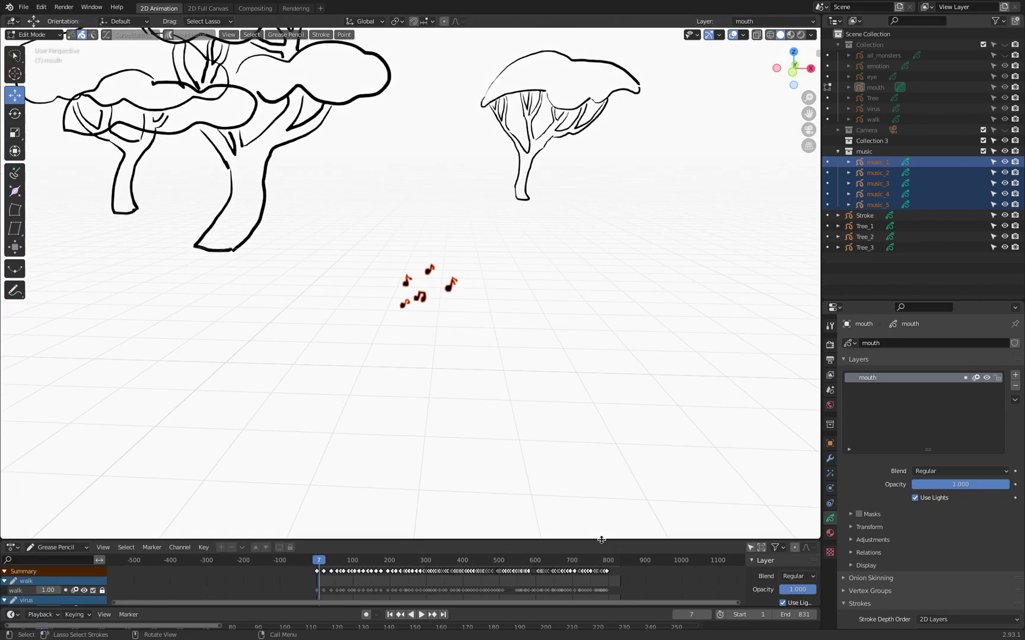
Step: Switch to top view and Object Mode, add a mesh plane, and scale it up to about three times its size
key(KP_7)
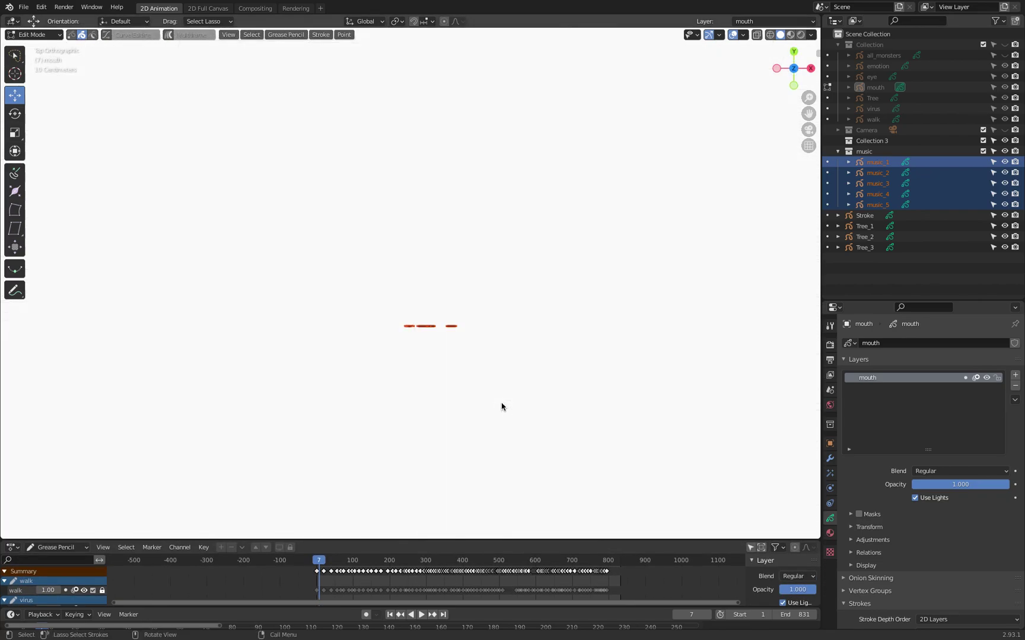
key(Tab)
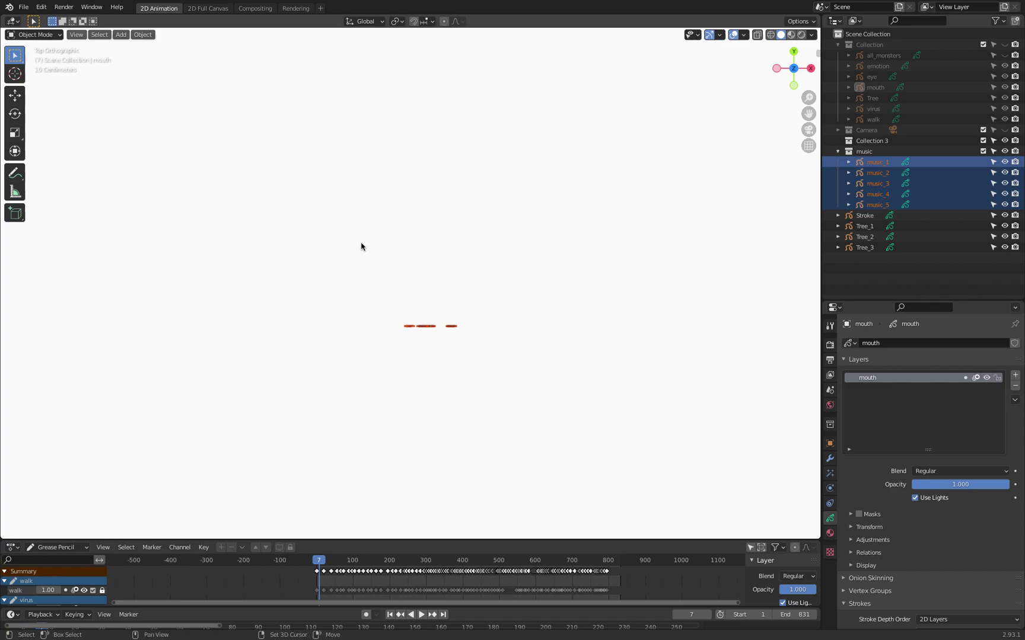
key(shift+a)
mouse_move(361, 243)
click(424, 243)
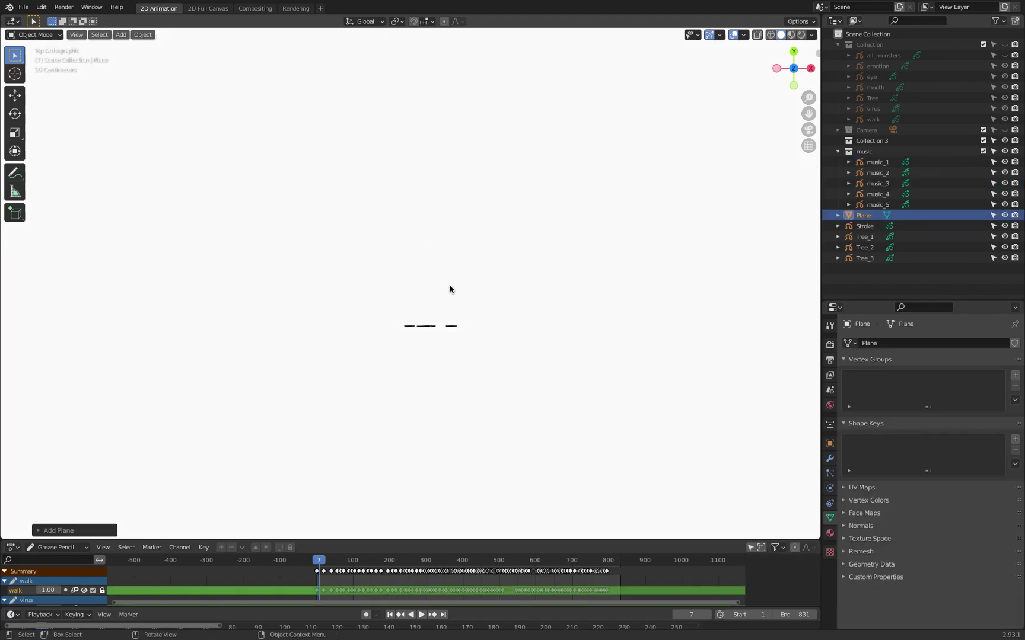
scroll(428, 338, down, 6)
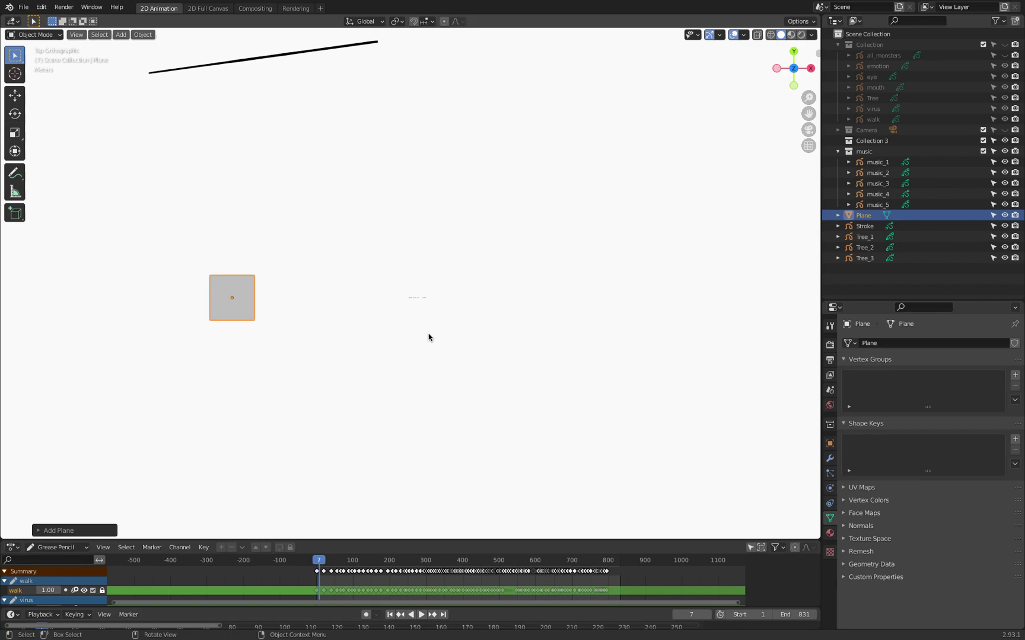
key(s)
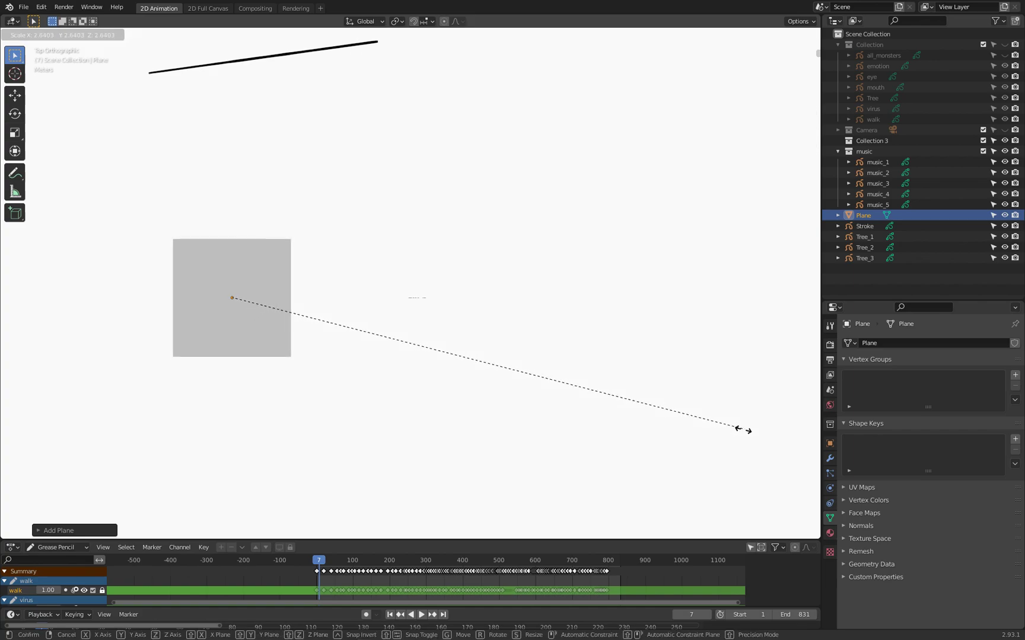
click(24, 468)
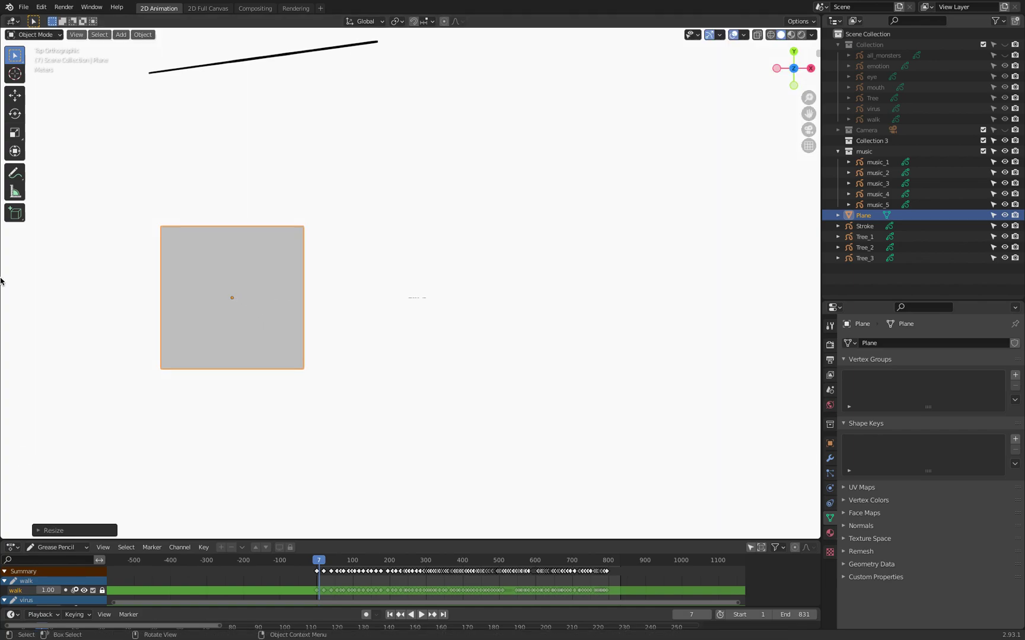
scroll(397, 321, down, 1)
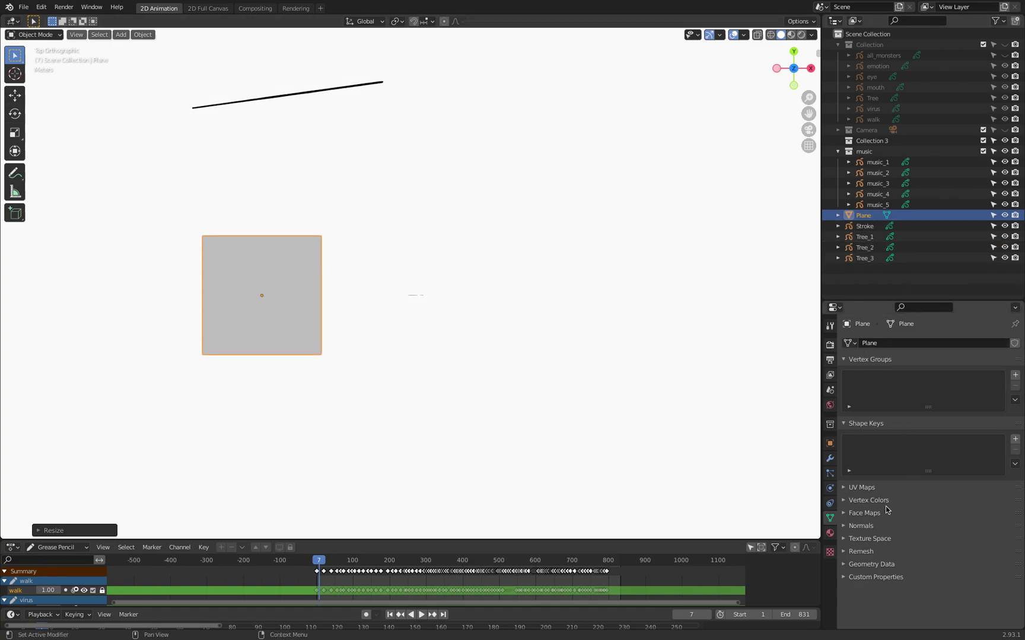
Step: Add an emitter particle system to the plane and set its particle number to 100
click(829, 474)
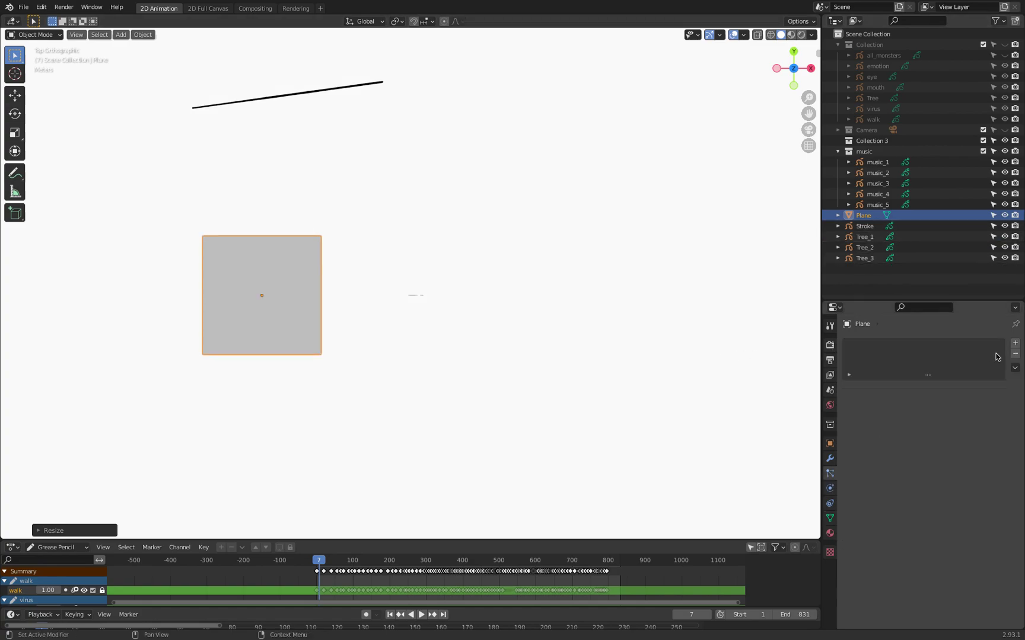
click(1015, 346)
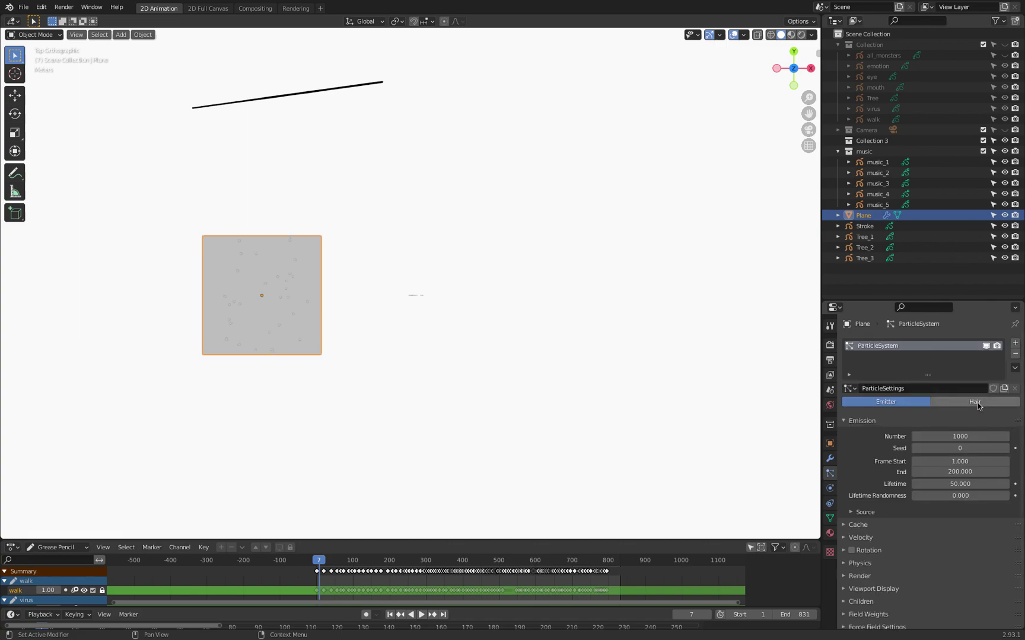
click(976, 440)
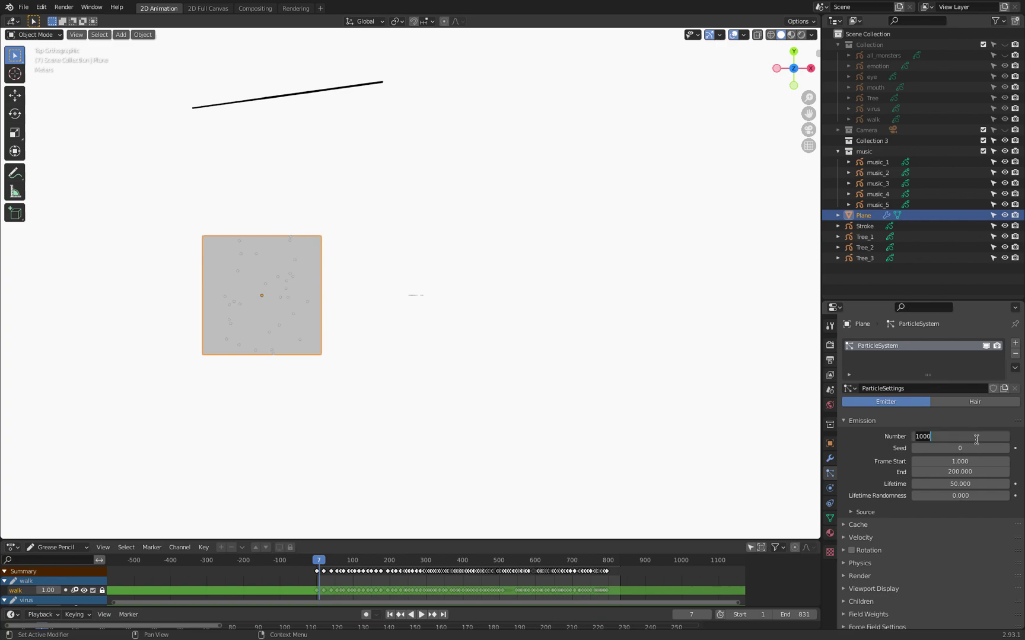
text(10)
key(Return)
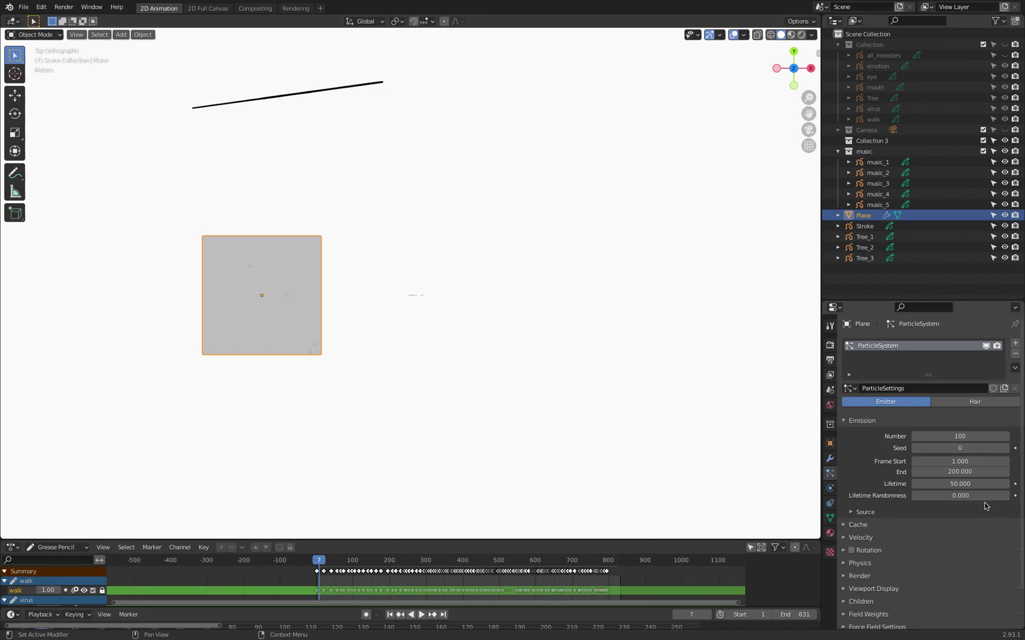
Step: Set the emission end frame to 1000, the particle lifetime to 500, and the lifetime randomness to 0.5
click(963, 472)
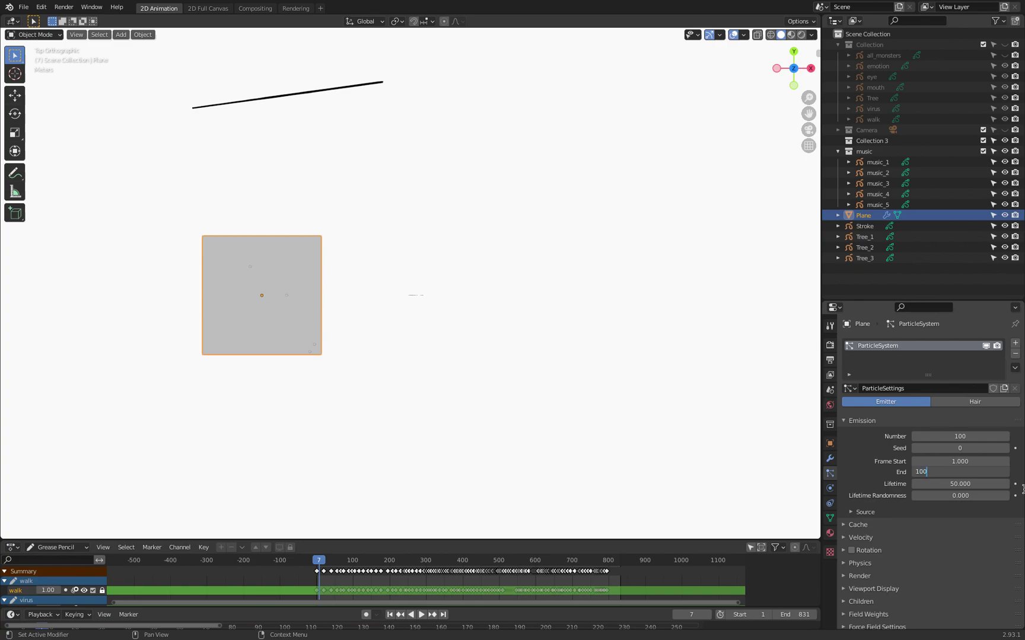
key(Return)
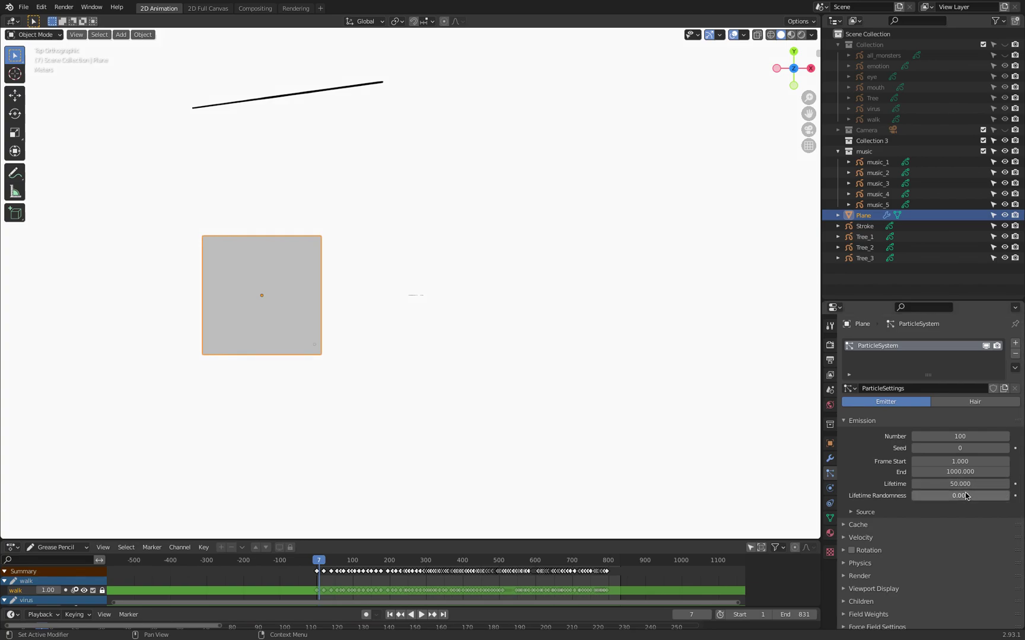
click(1008, 484)
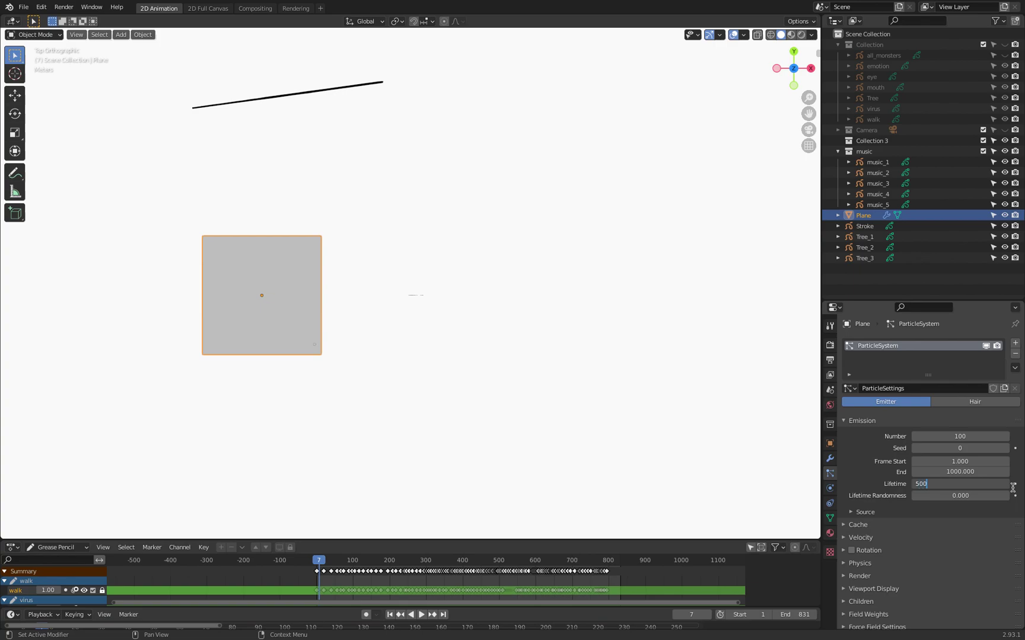
key(Return)
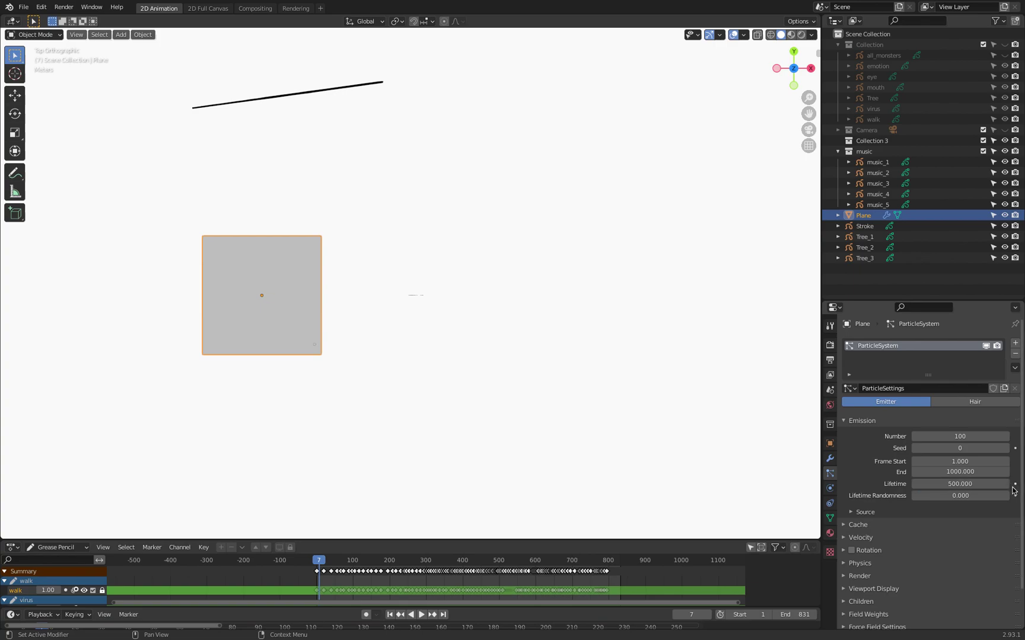
click(1007, 496)
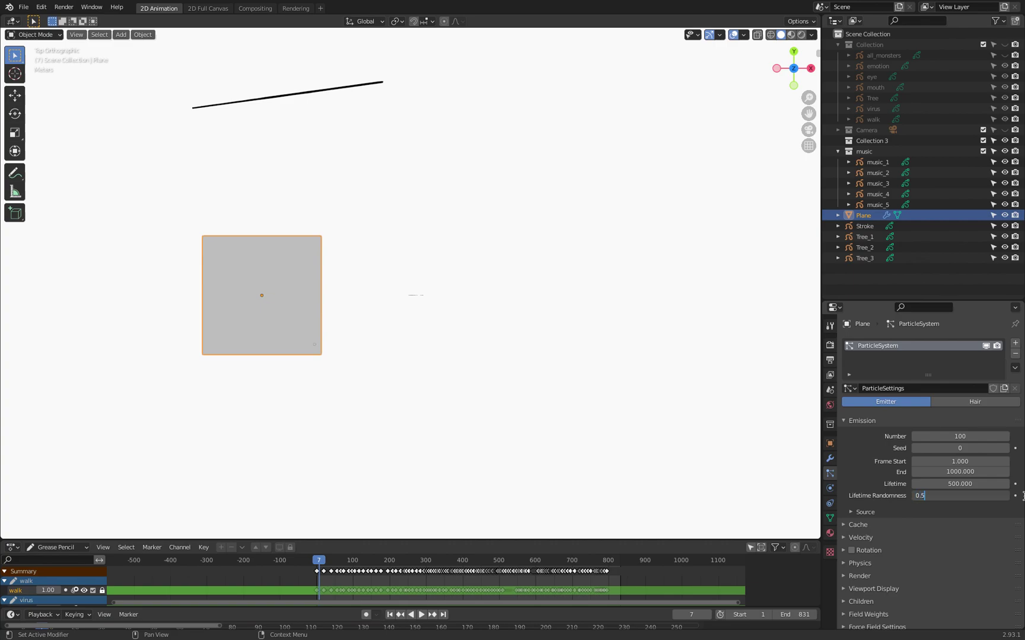
text(0.5)
key(Return)
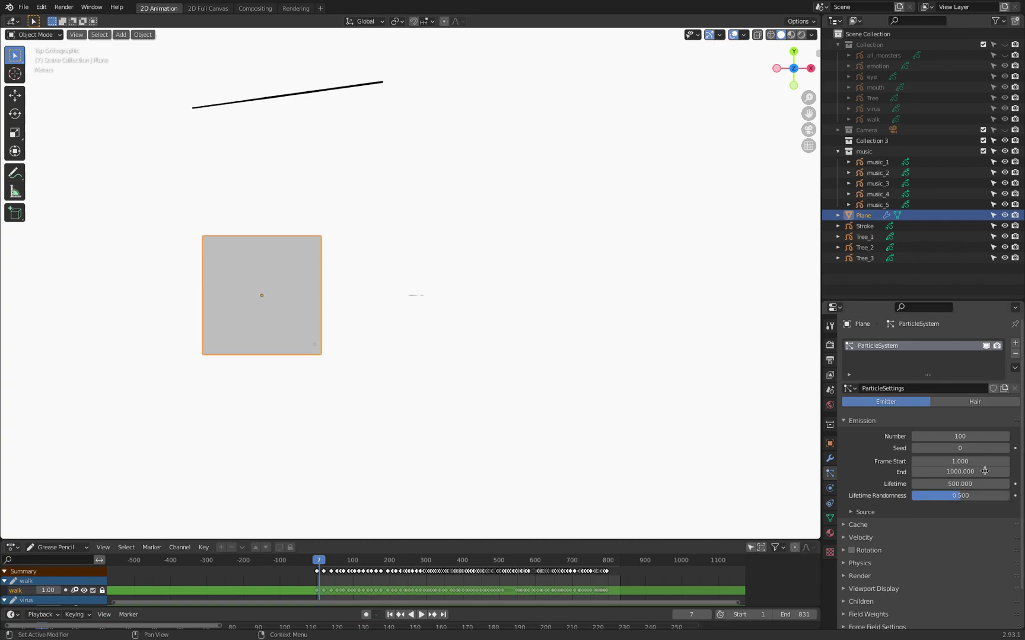
click(845, 421)
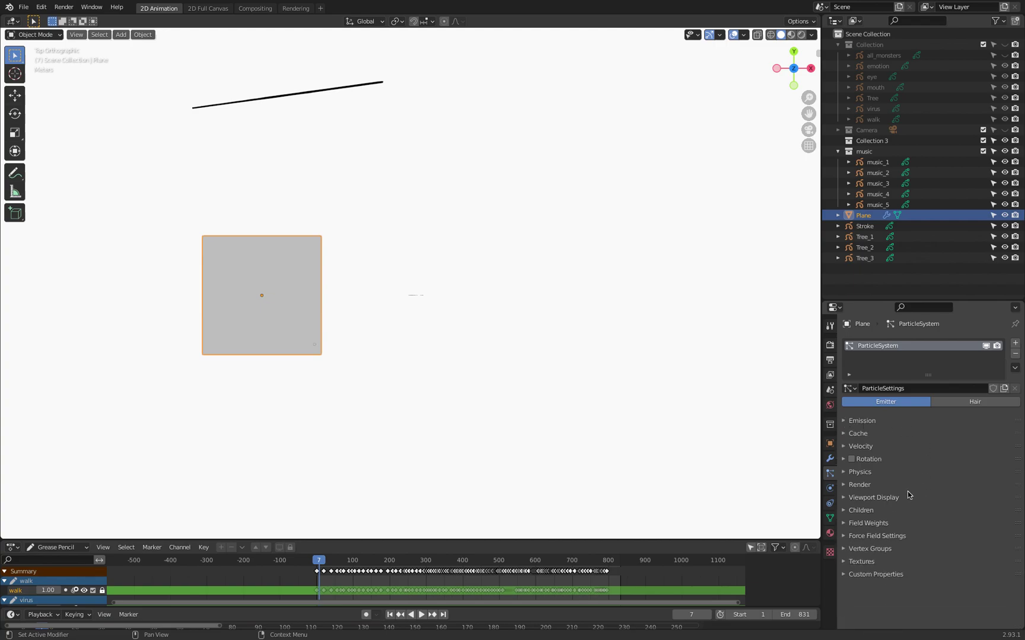
Step: Set the particle mass to 0.1 kg in the physics settings
click(845, 473)
click(961, 503)
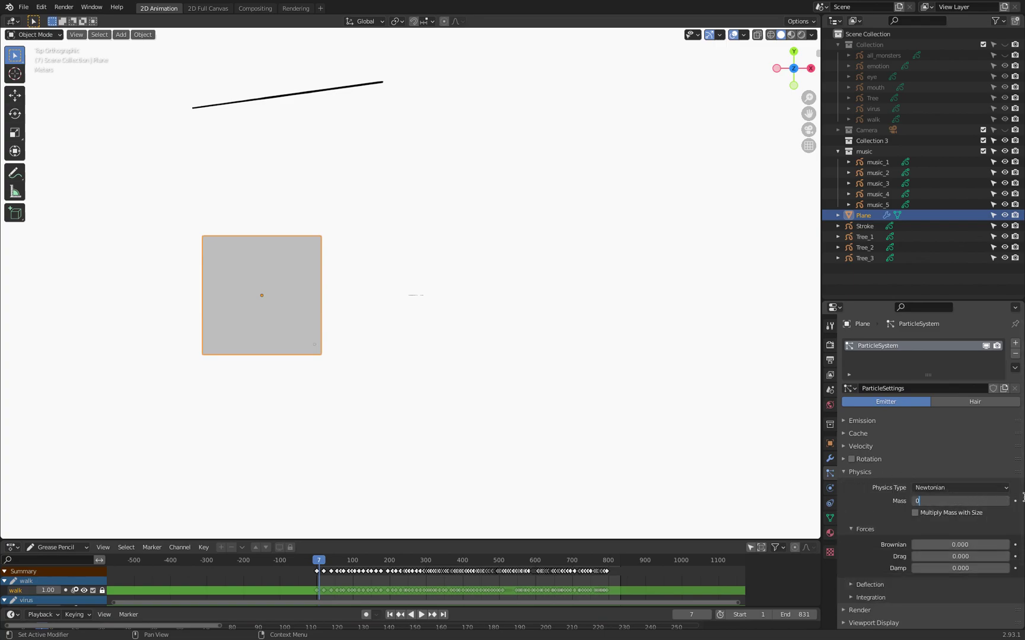
key(Return)
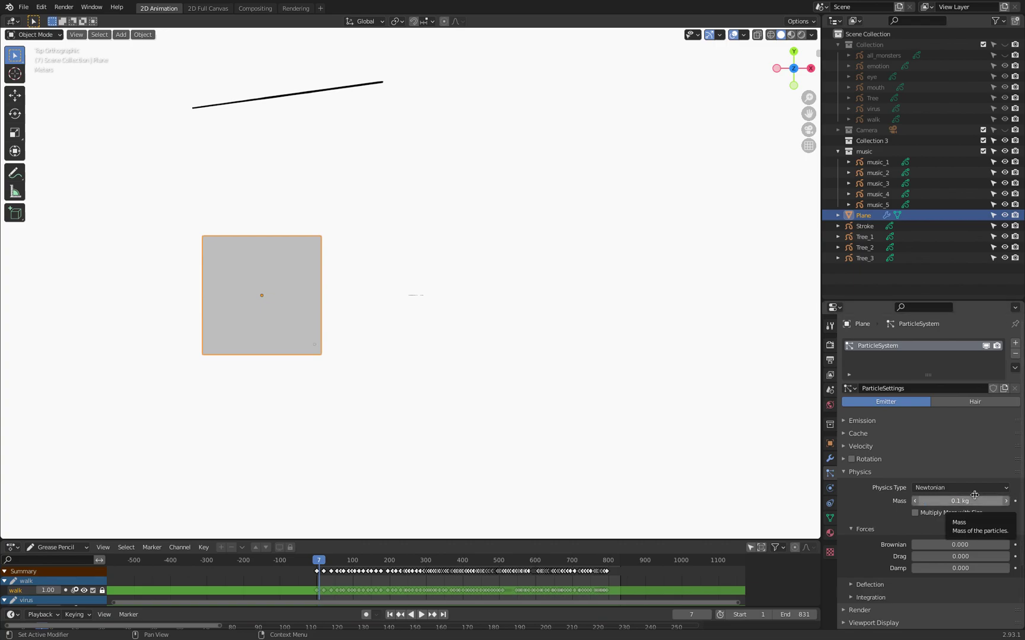
click(845, 473)
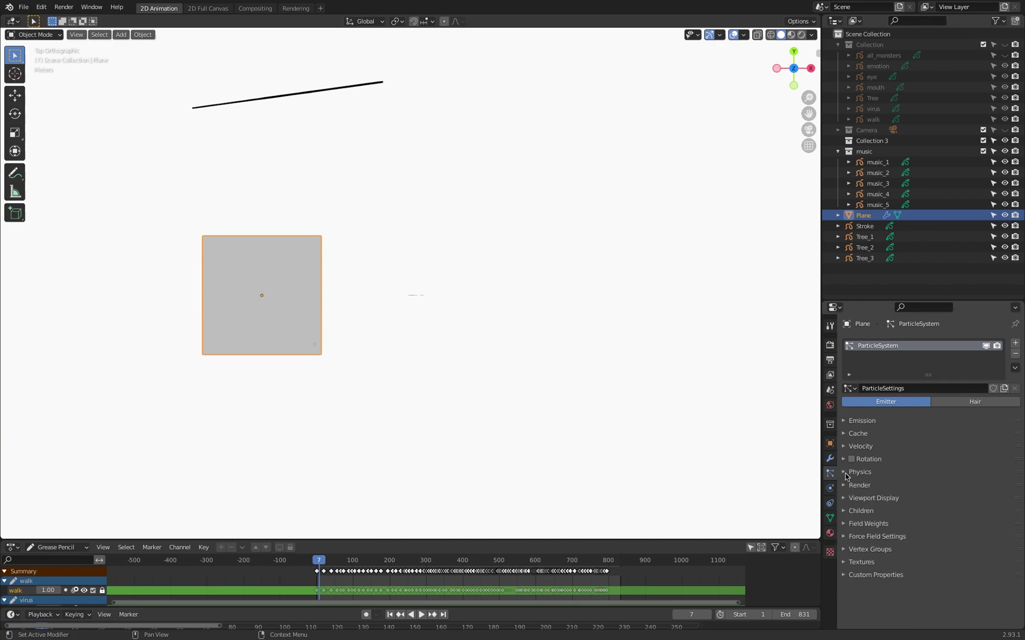
Step: Render the particles as a collection, using music as the instance collection with a scale of 0.25
click(848, 486)
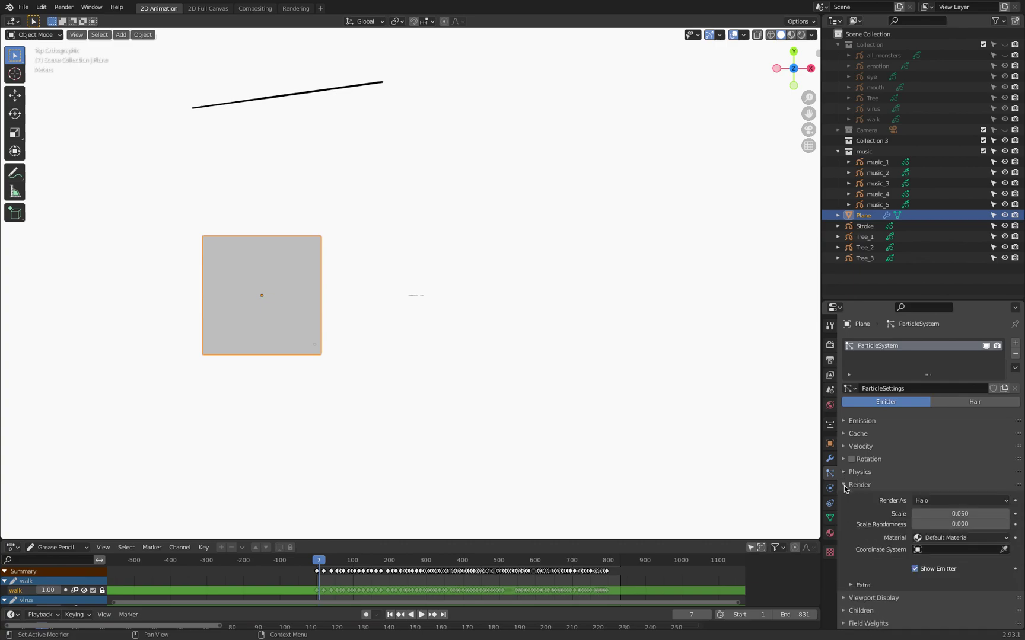
click(1005, 501)
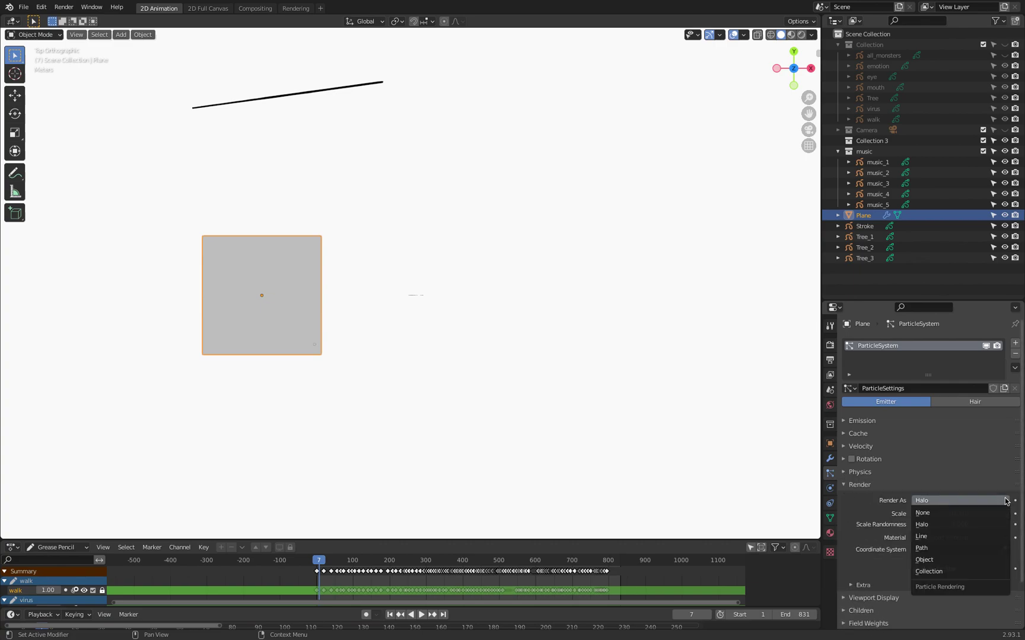
click(937, 570)
scroll(998, 558, down, 3)
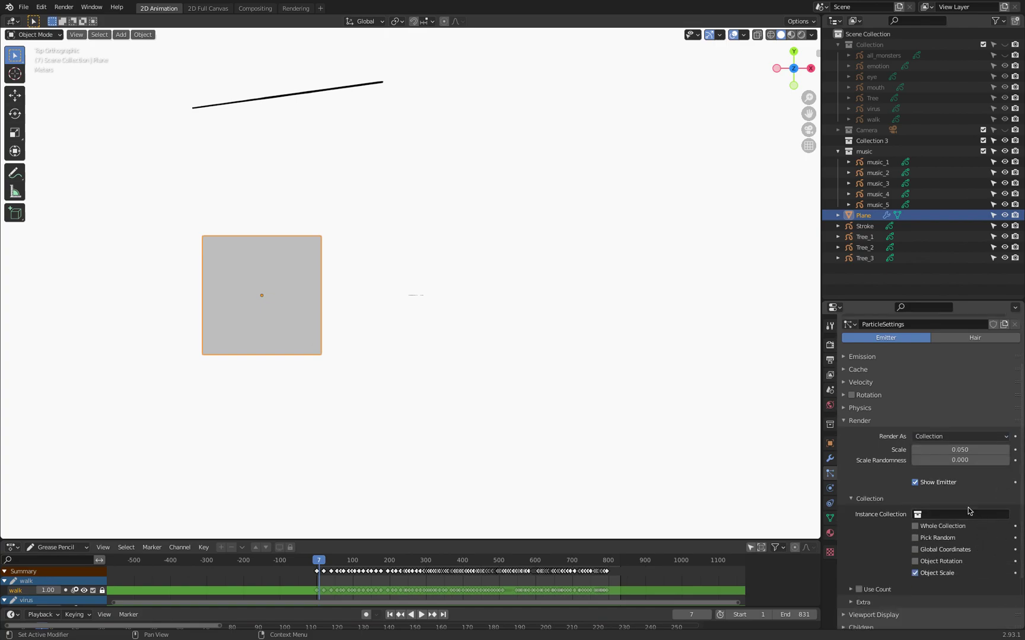
click(977, 517)
click(929, 565)
scroll(874, 505, down, 2)
click(961, 406)
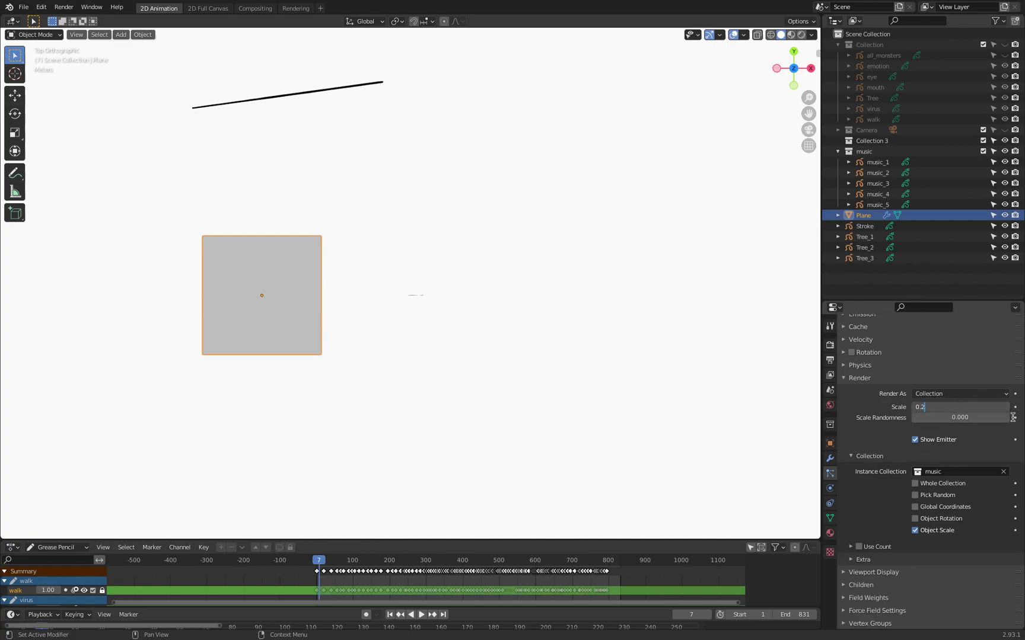
key(Return)
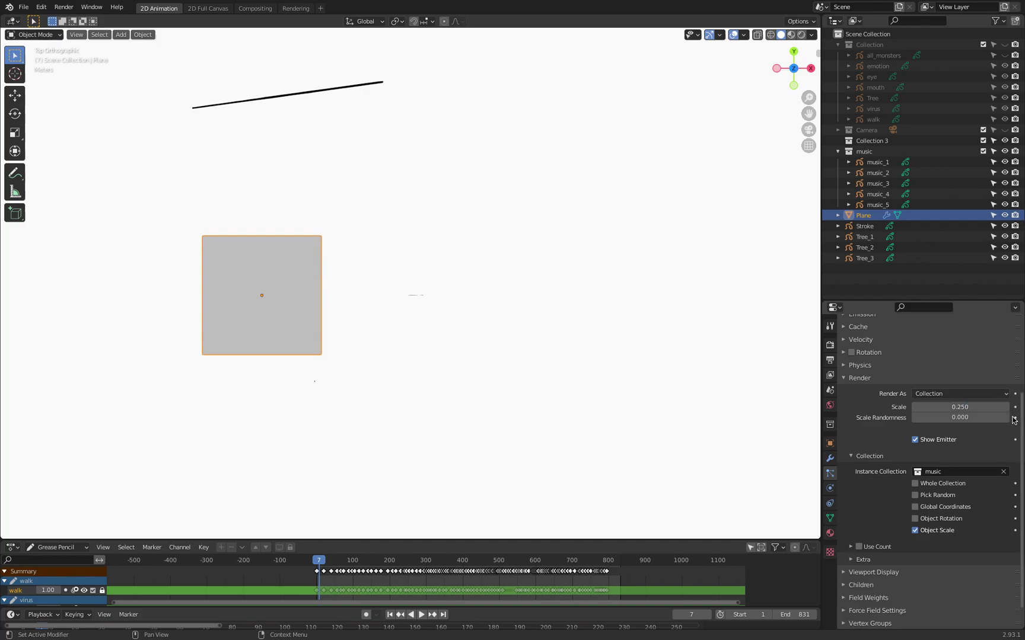
Step: Play the animation in a perspective view and examine how the note particles move from the plane
middle_drag(508, 434, 516, 326)
click(421, 615)
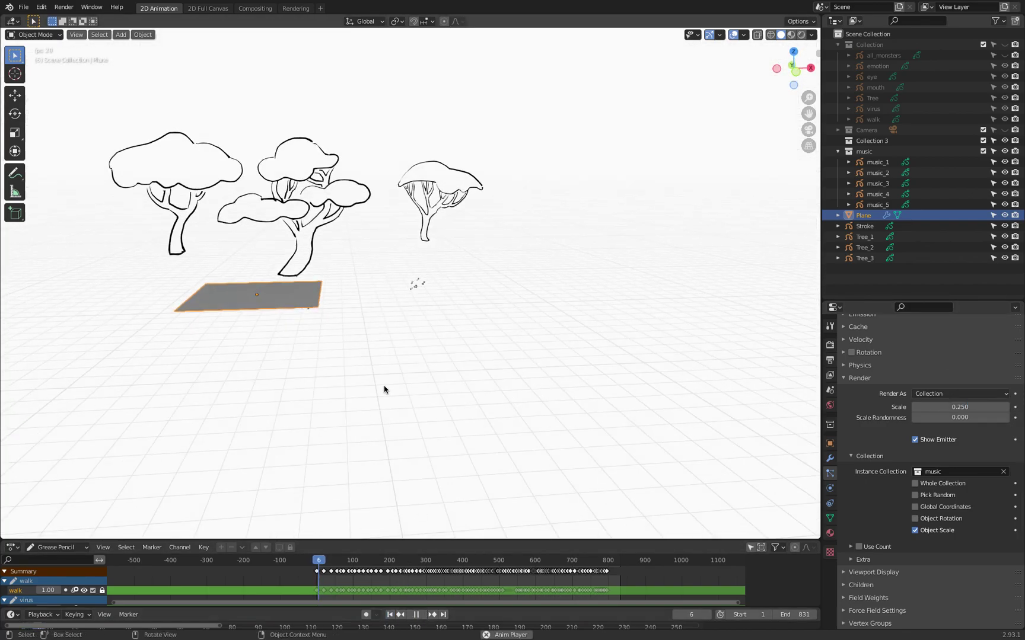
mouse_move(336, 316)
middle_down()
mouse_move(347, 301)
mouse_move(353, 311)
middle_up()
scroll(333, 326, up, 4)
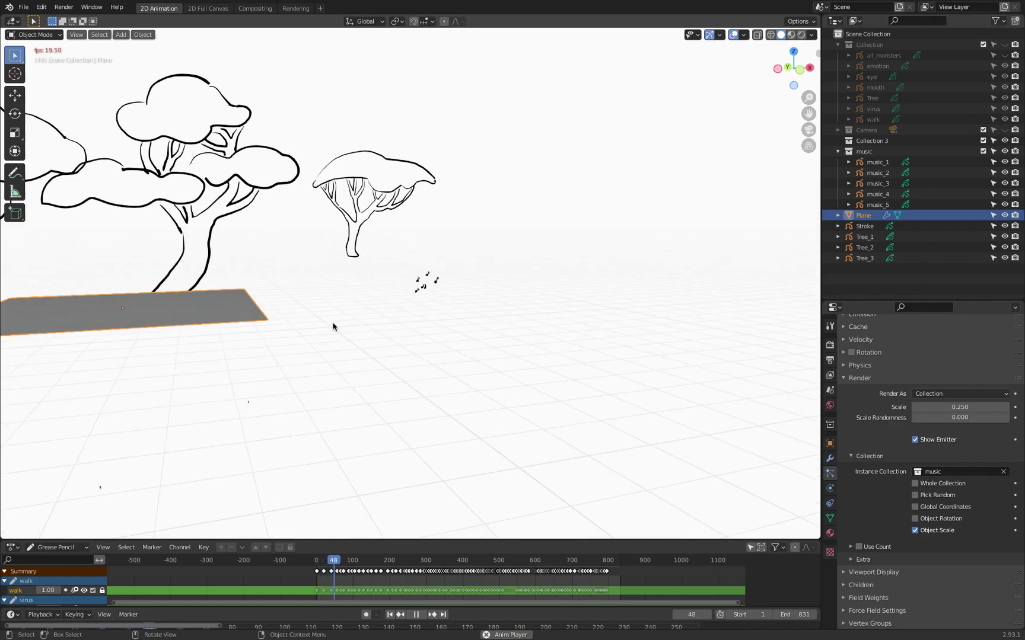
scroll(321, 335, down, 3)
scroll(320, 338, up, 6)
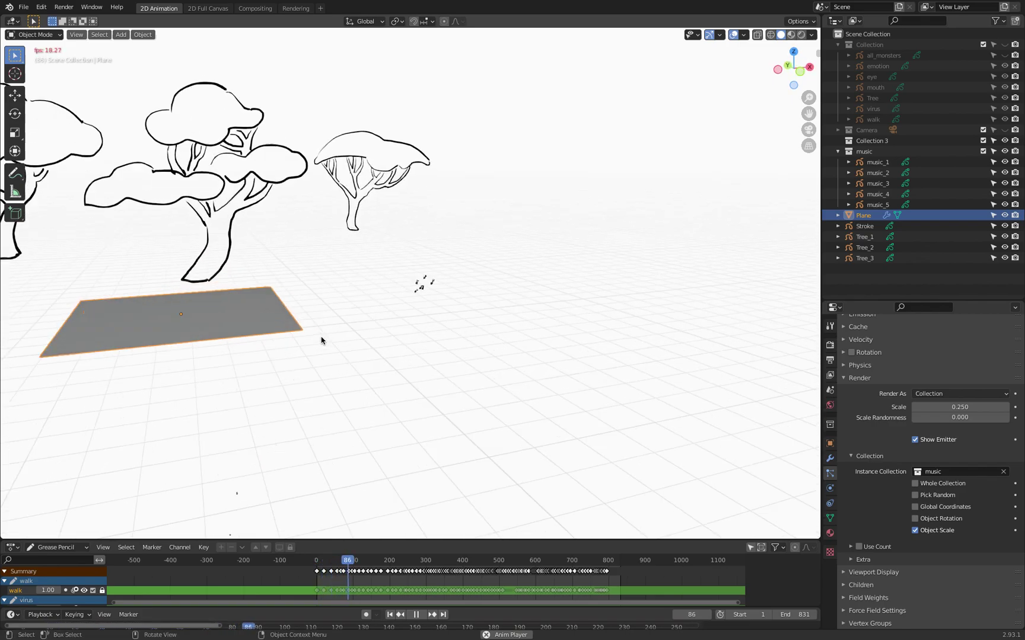
Step: Inspect the emitted note particles up close from below and above the plane, and stop the playback
scroll(320, 340, down, 3)
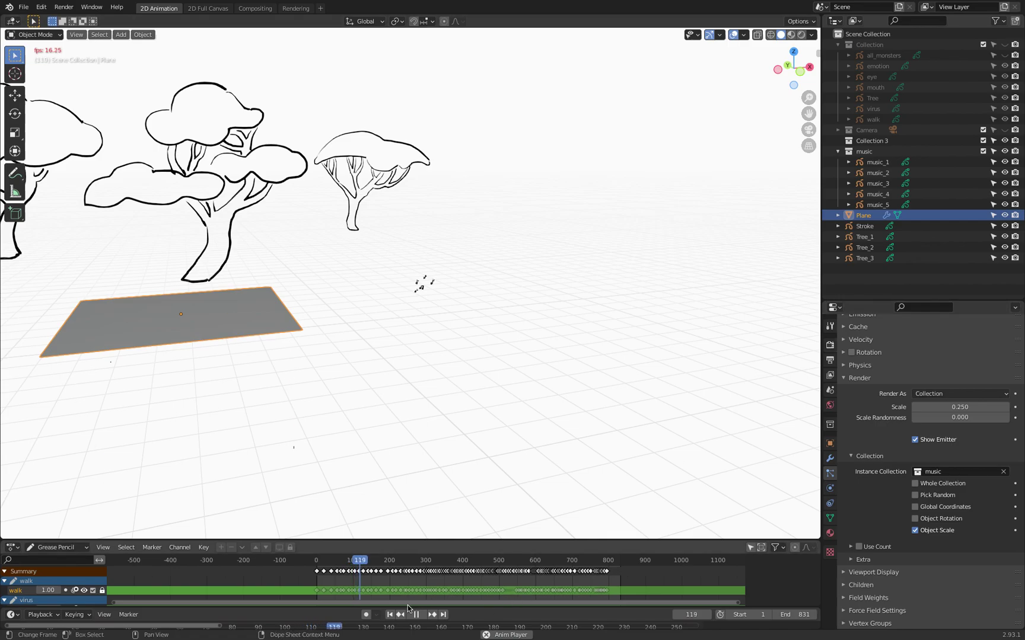
scroll(356, 350, up, 2)
middle_drag(297, 358, 531, 258)
scroll(539, 258, up, 5)
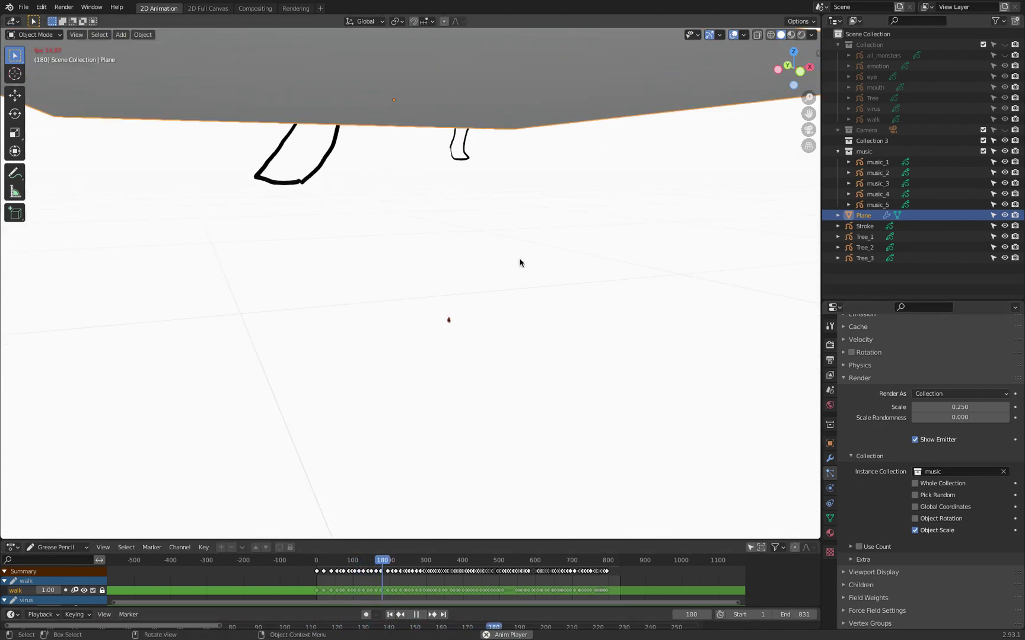
middle_drag(520, 263, 528, 309)
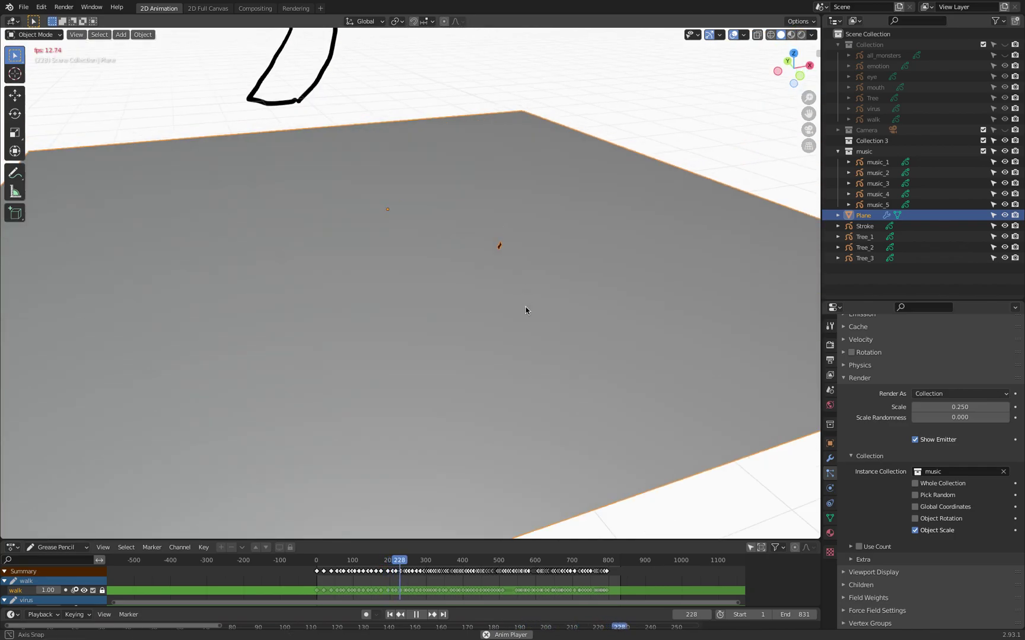
click(417, 614)
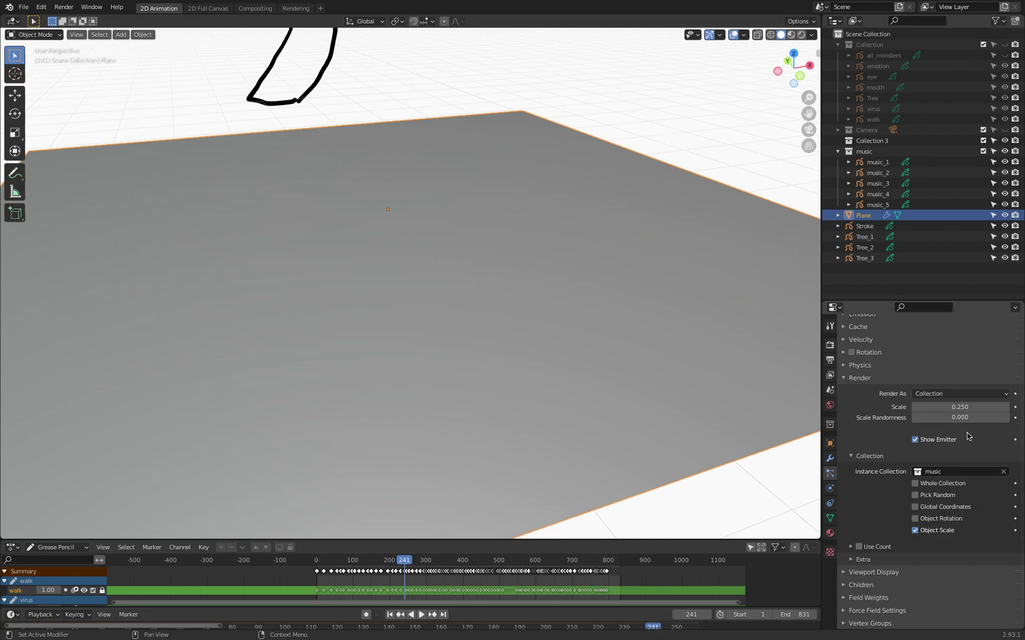
Step: Set the gravity field weight of the plane's particle system to -0.25
scroll(875, 561, down, 1)
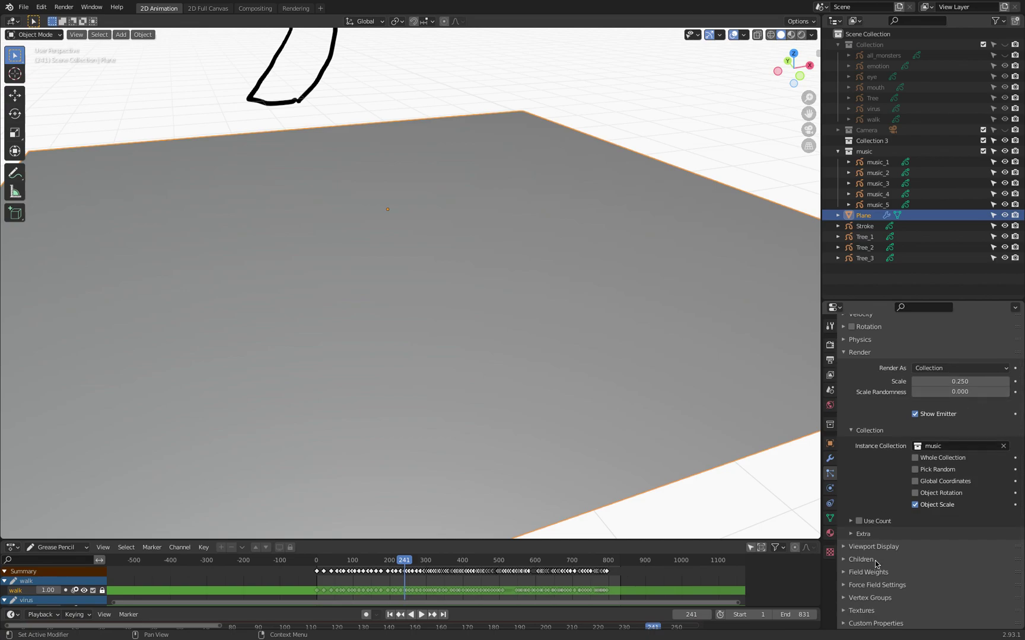
click(860, 572)
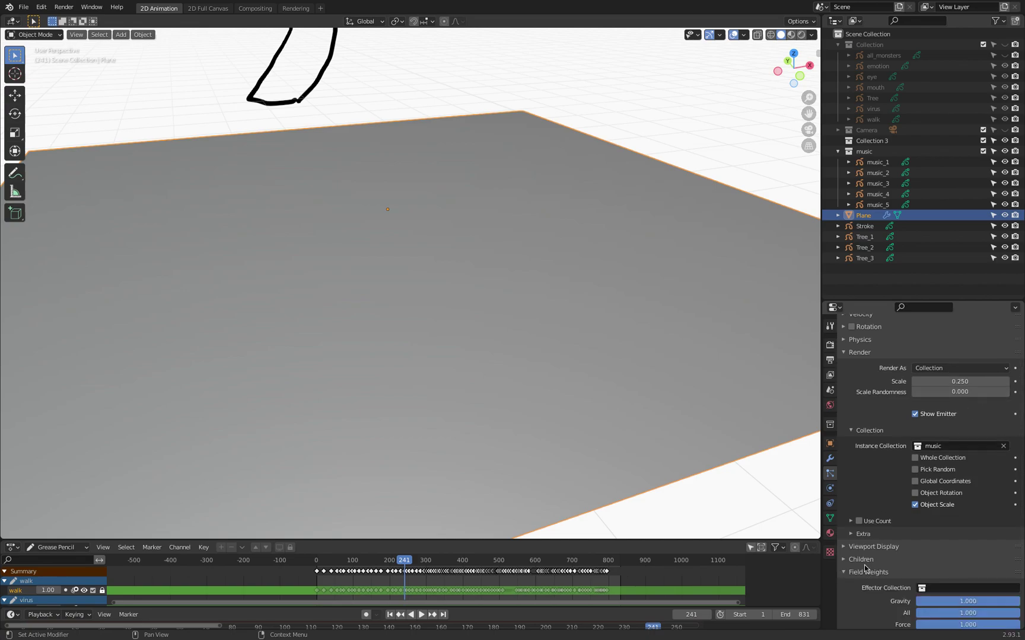
scroll(864, 564, down, 3)
scroll(925, 546, down, 3)
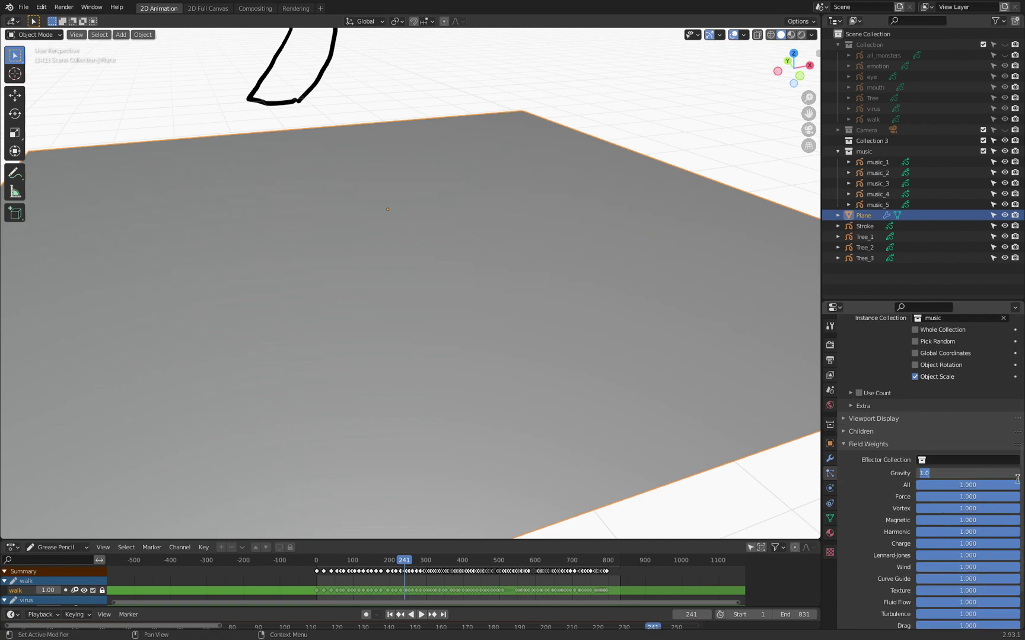
text(-0.250)
key(XF86AudioRaiseVolume)
key(Return)
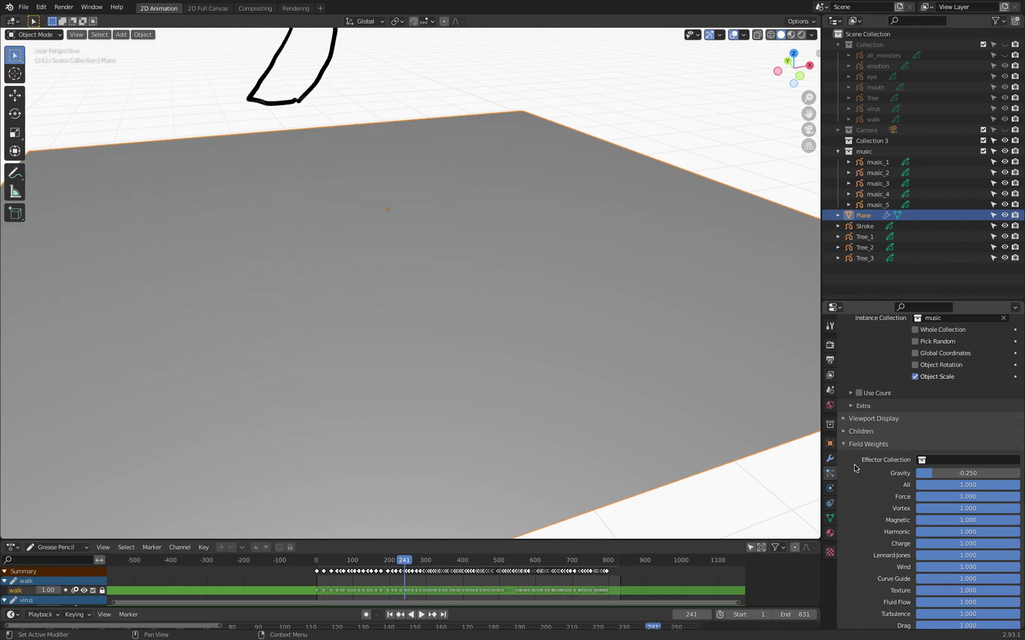
click(847, 446)
Step: Set the particle render scale to 1
click(987, 381)
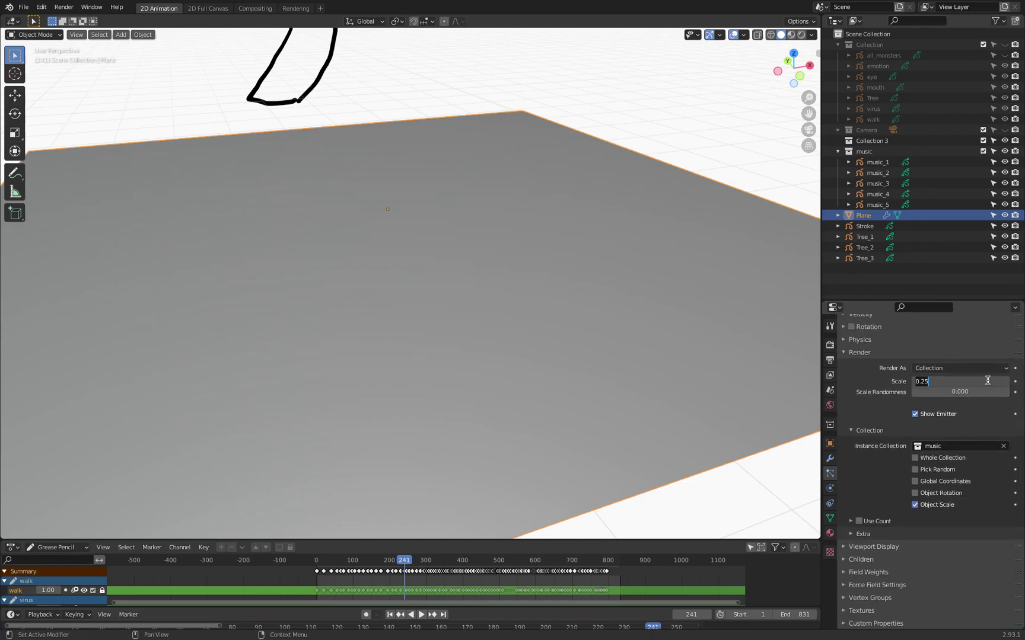
text(1)
key(Return)
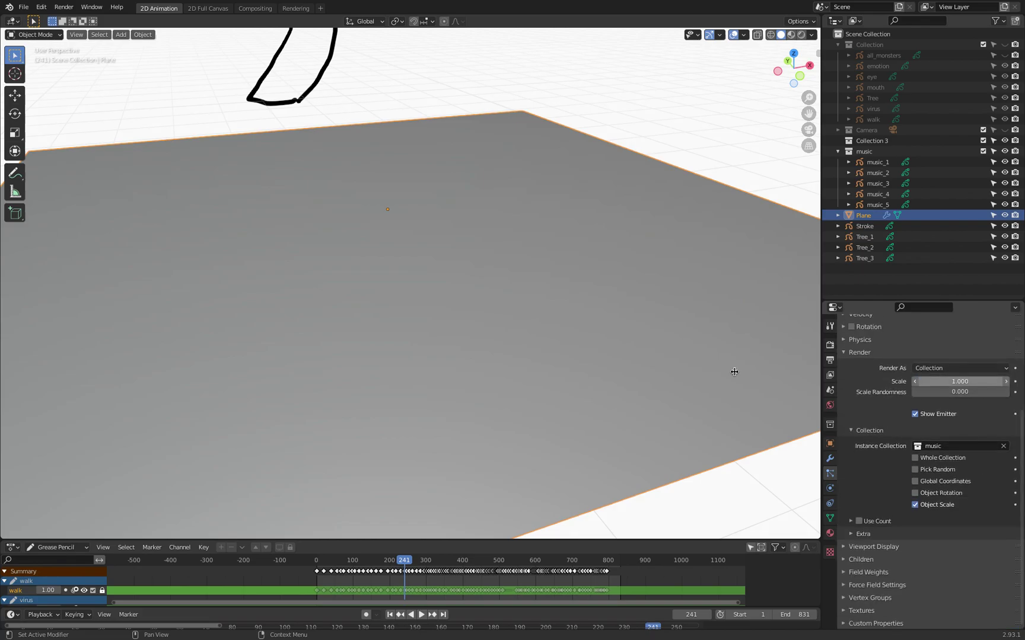
Step: Restart playback from the first frame and hide Collection 3 and the music collection in the viewport
scroll(544, 364, down, 4)
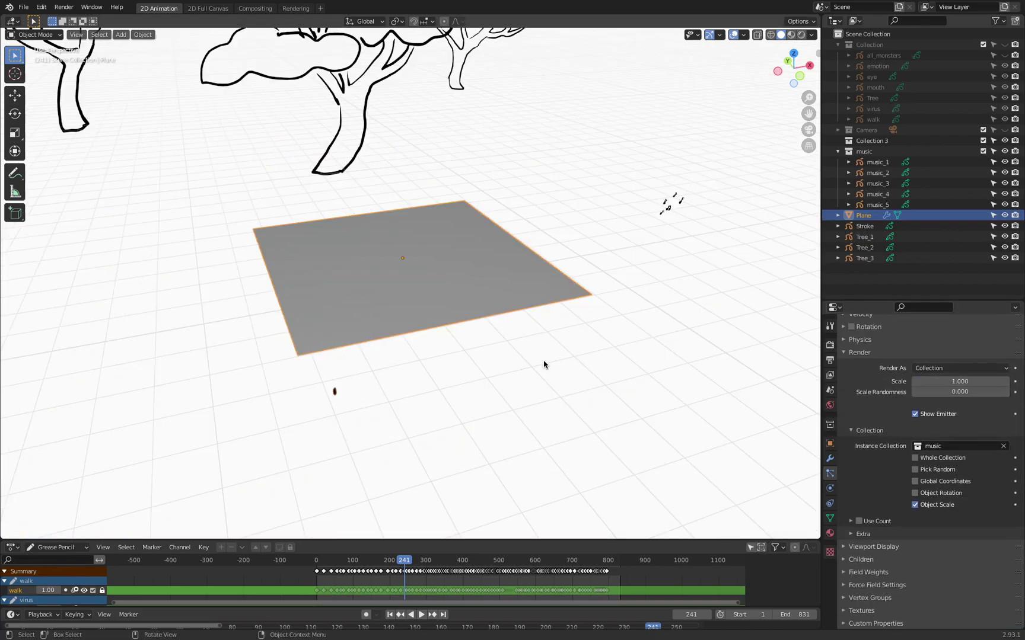
click(389, 615)
click(422, 615)
middle_drag(459, 400, 462, 424)
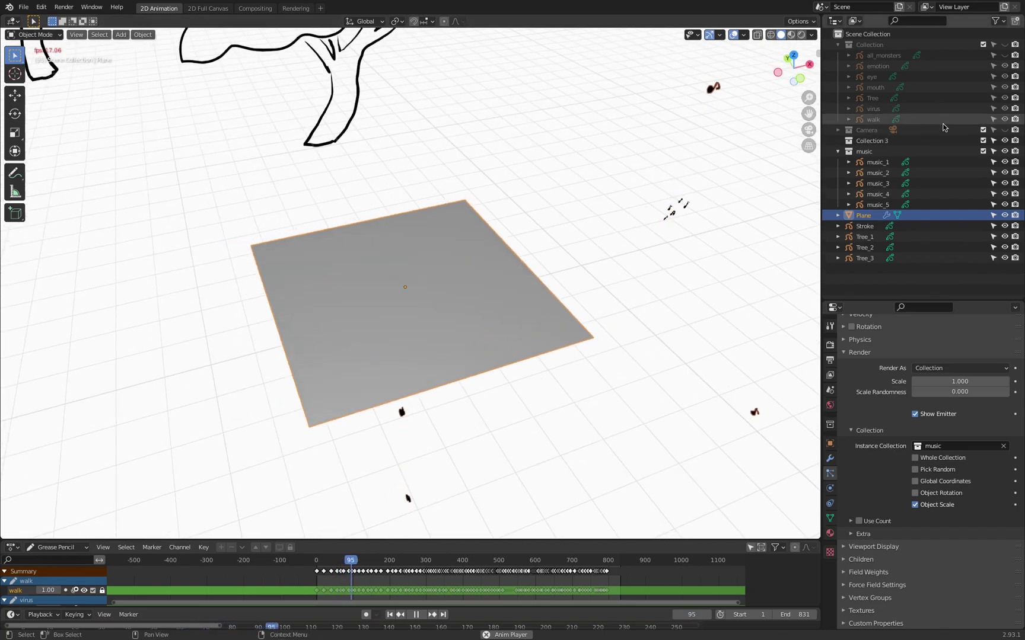
click(1004, 141)
ctrl+click(1005, 141)
Step: Examine the note particles from several angles during playback, and return the stopped animation to frame 1
middle_drag(720, 244, 583, 255)
scroll(629, 309, up, 3)
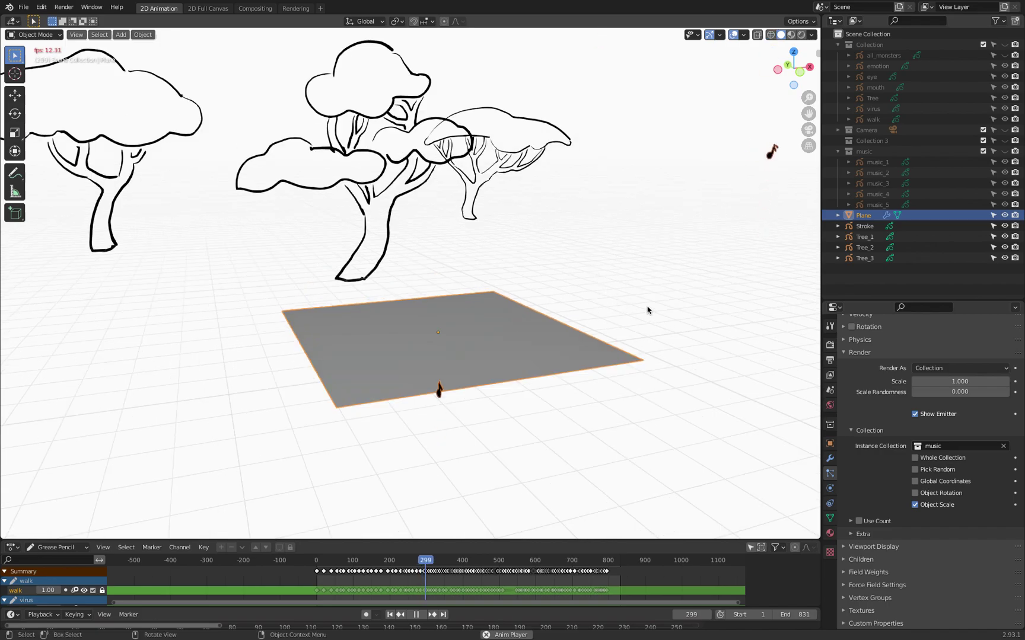
scroll(648, 304, down, 3)
middle_drag(636, 317, 624, 322)
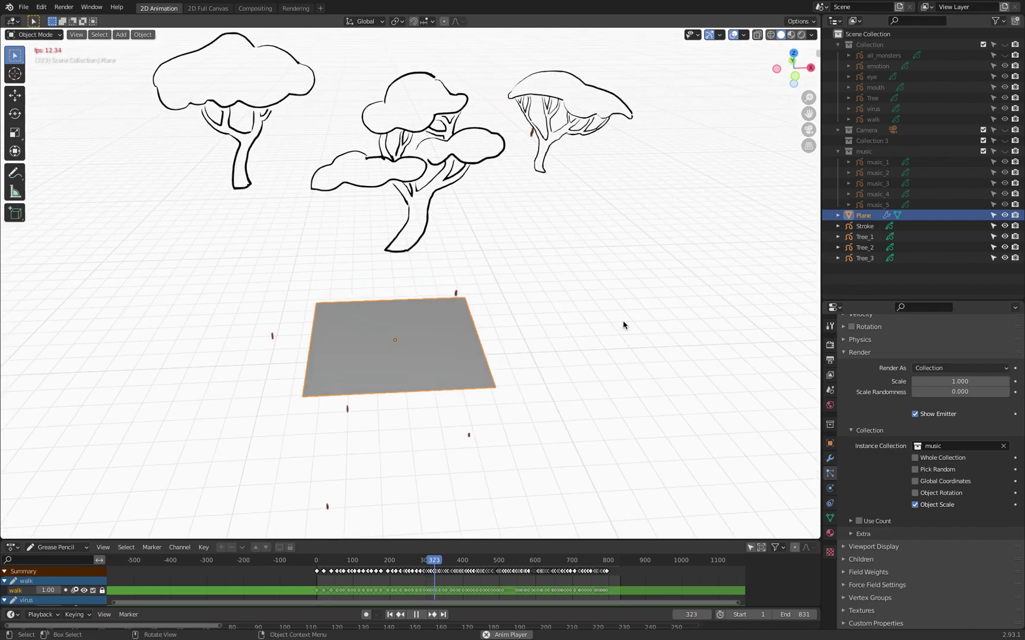
middle_drag(527, 383, 590, 348)
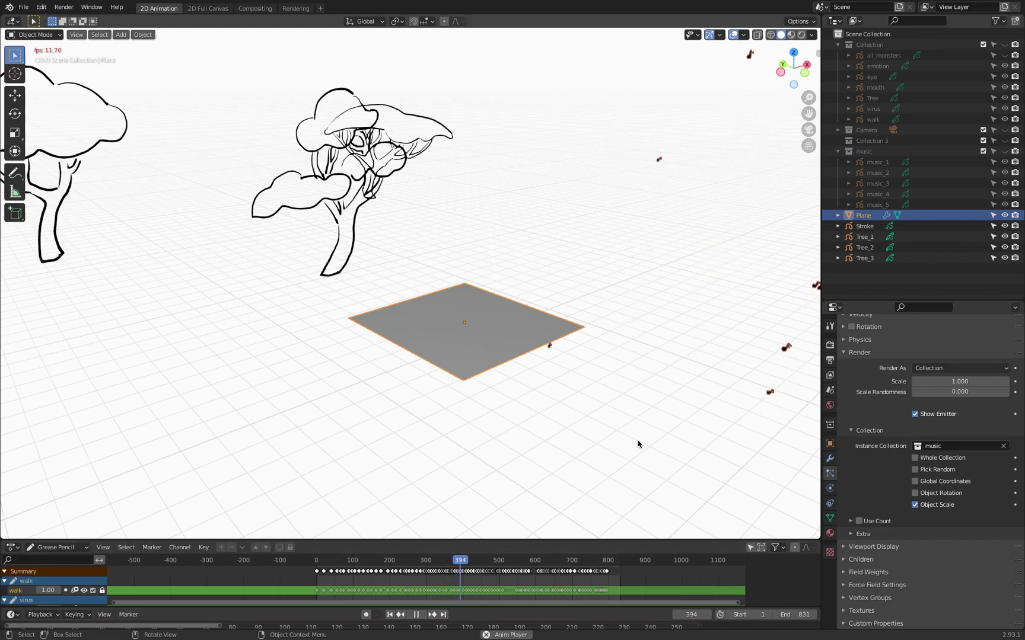
key(space)
key(shift+Left)
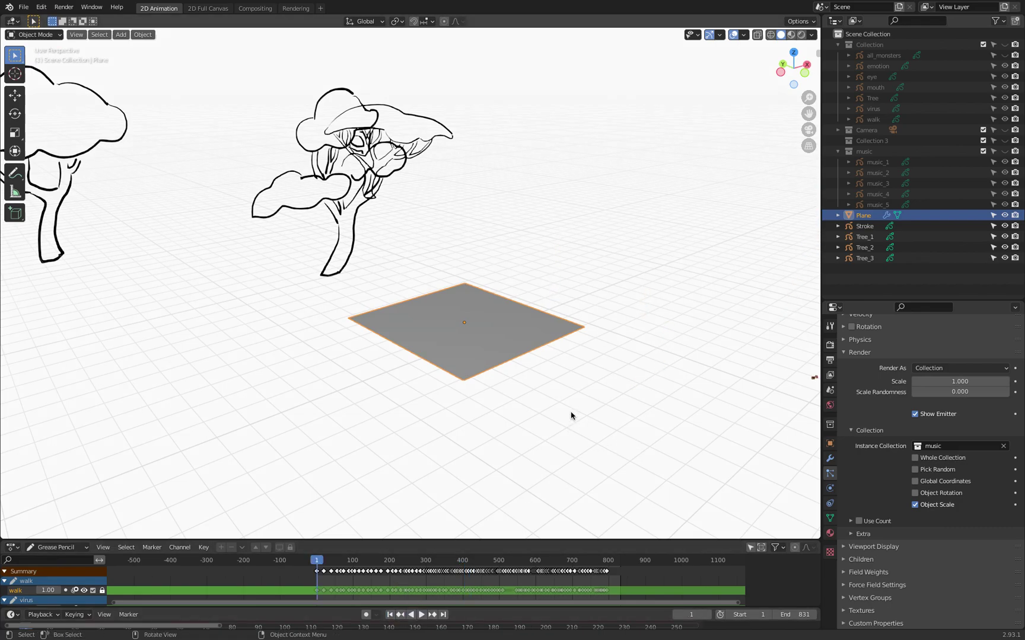
Step: Add a Vortex force field at the plane's centre from the front view
key(KP_1)
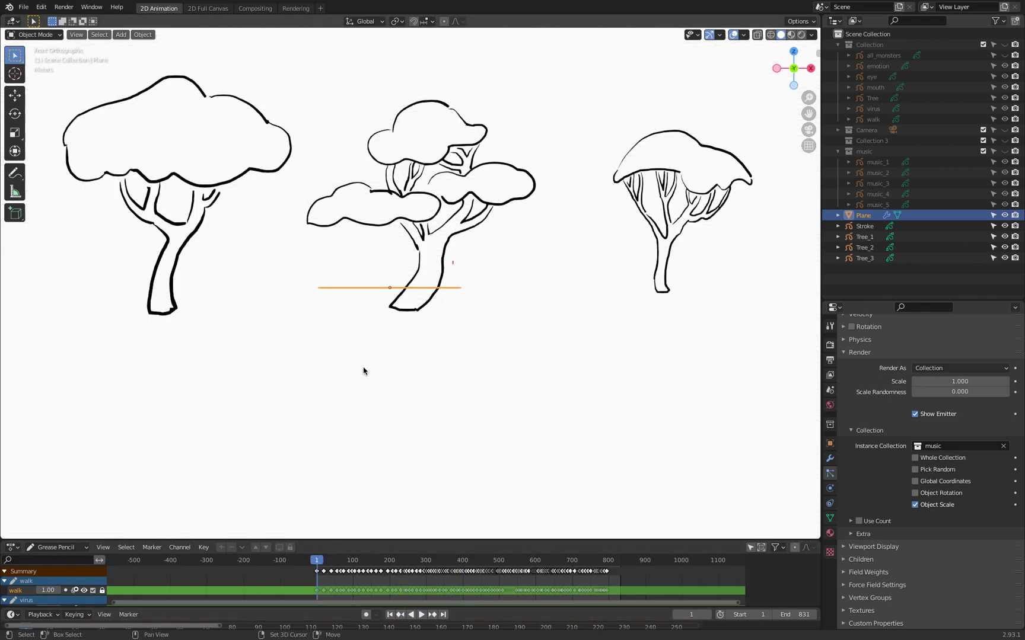
key(shift+a)
mouse_move(286, 314)
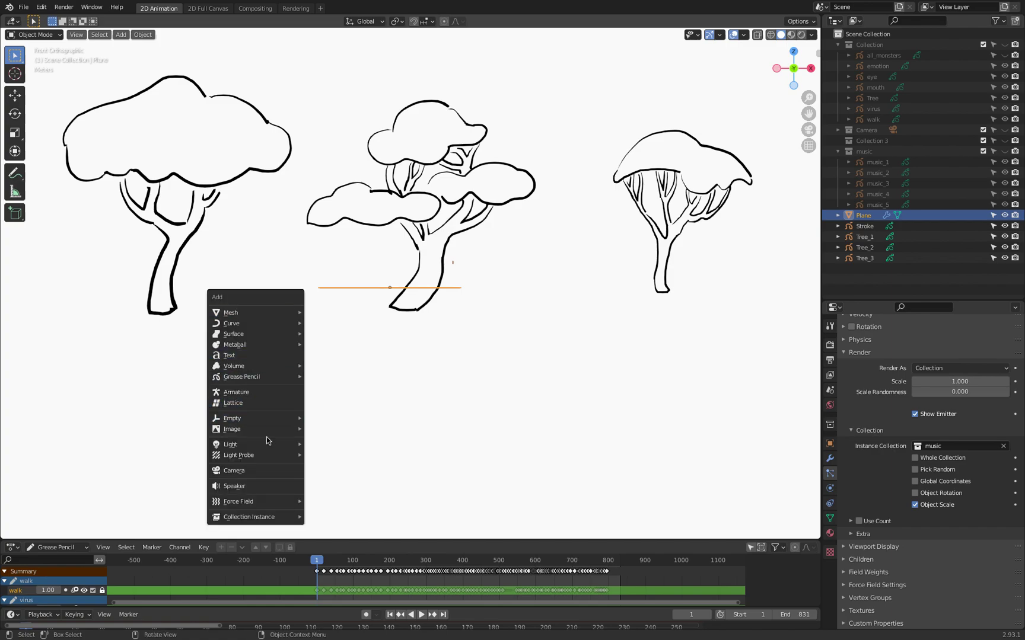
mouse_move(267, 502)
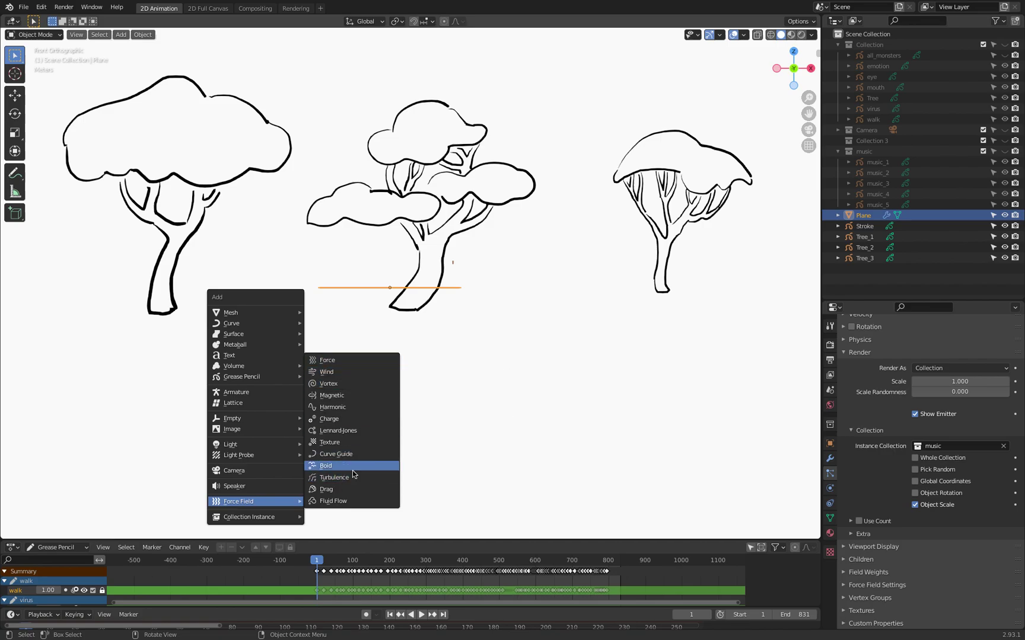
click(338, 387)
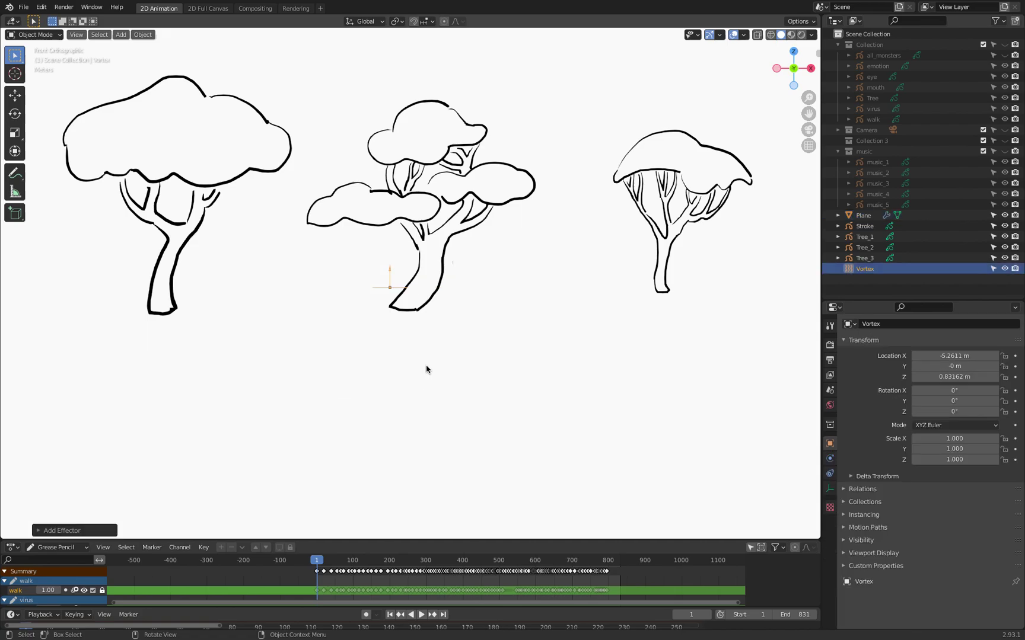
Step: Play the animation and examine how the vortex affects the note particles around the plane
scroll(416, 296, up, 5)
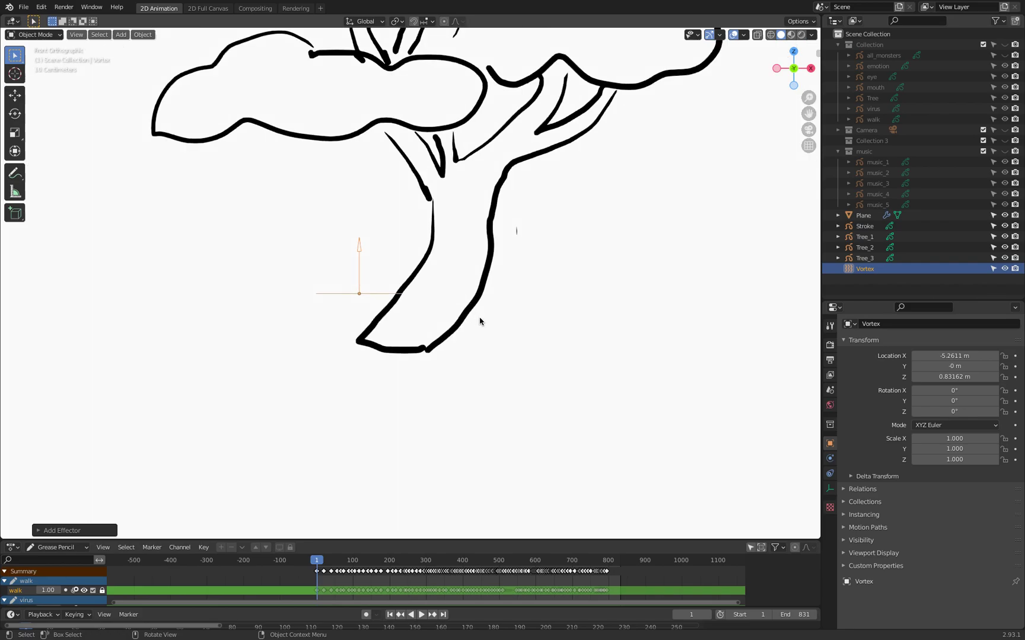
key(KP_7)
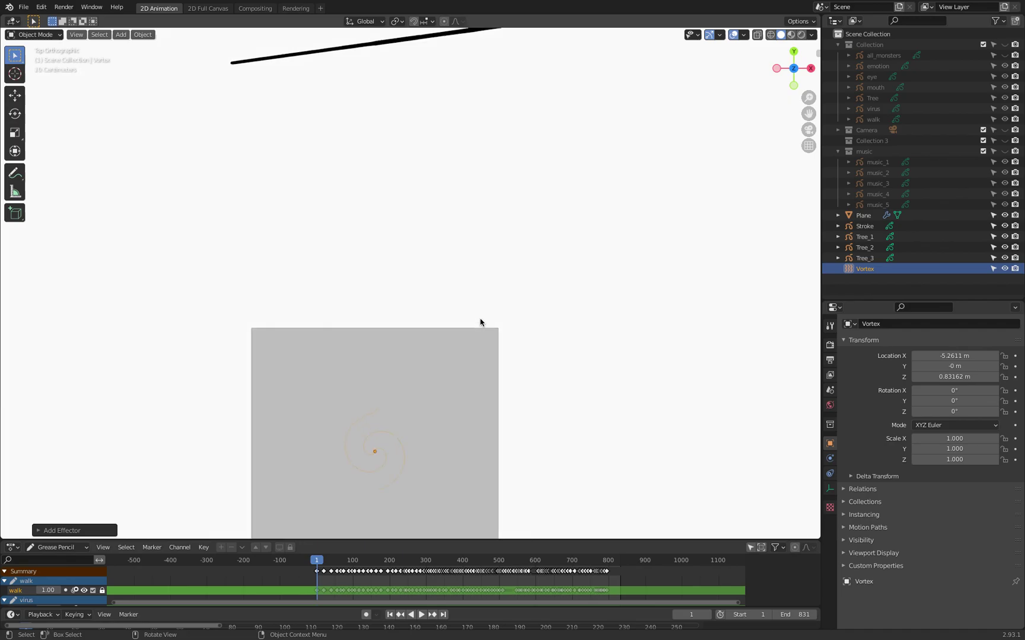
middle_drag(480, 321, 480, 231)
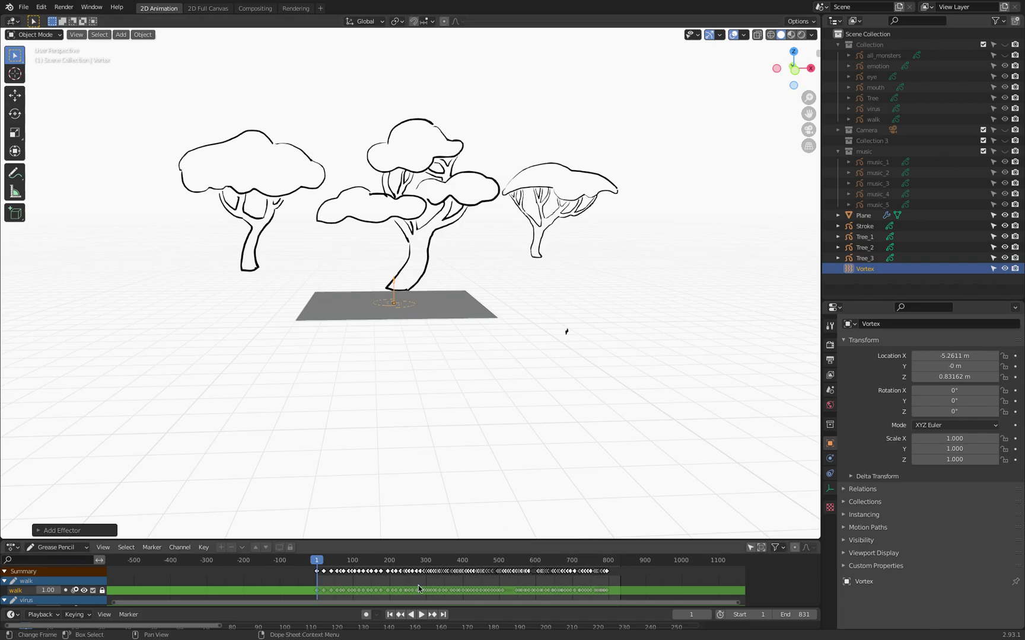
click(421, 614)
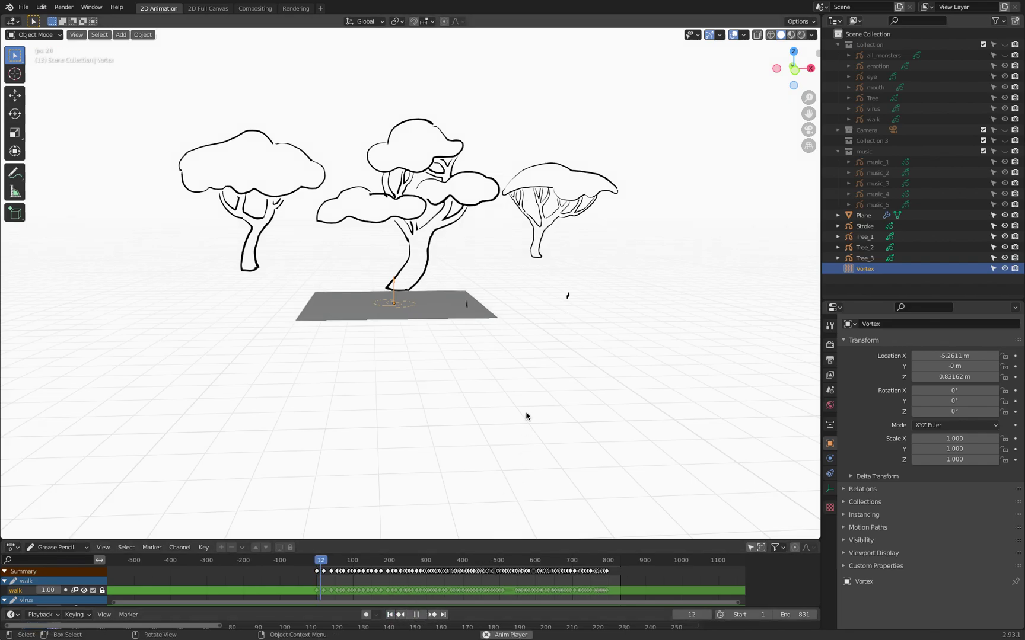
middle_drag(512, 414, 517, 446)
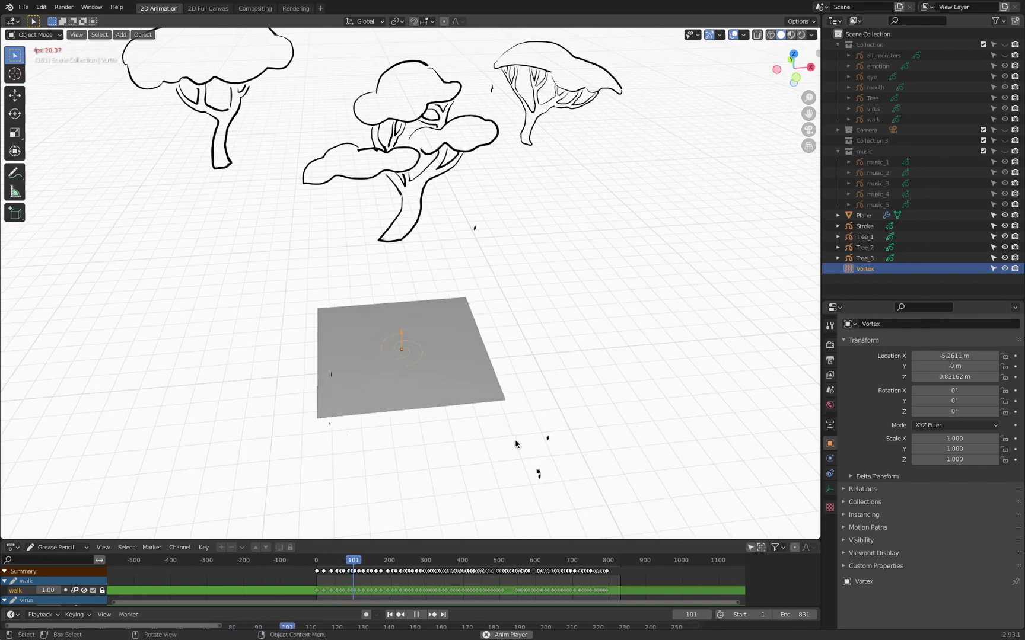
middle_drag(500, 396, 489, 368)
middle_drag(393, 317, 386, 318)
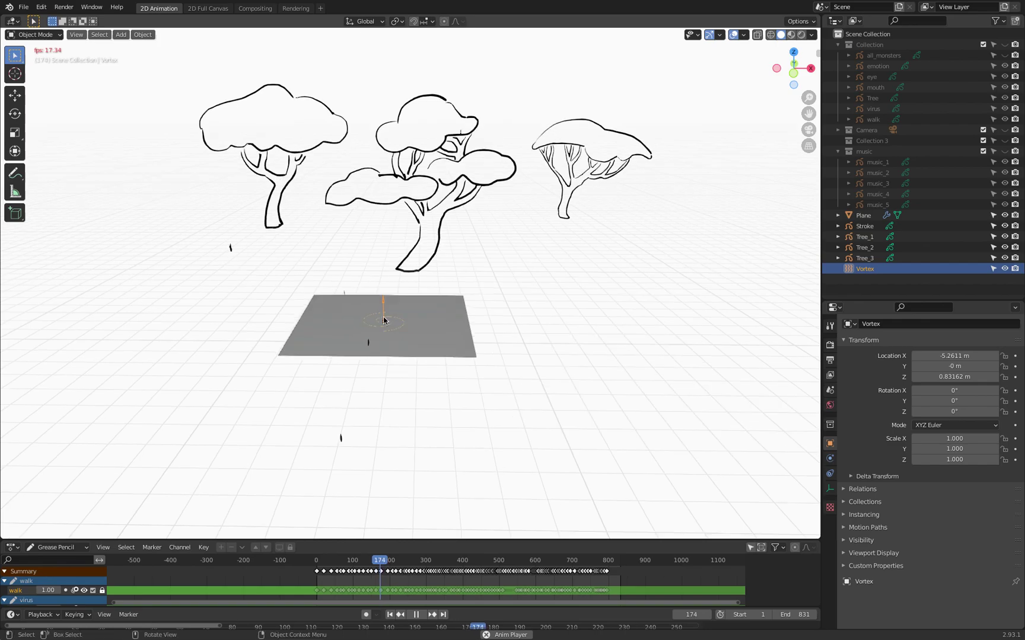
Step: Move the emitter plane about 1 m down along the global Z axis, below the vortex
click(399, 325)
key(g)
key(z)
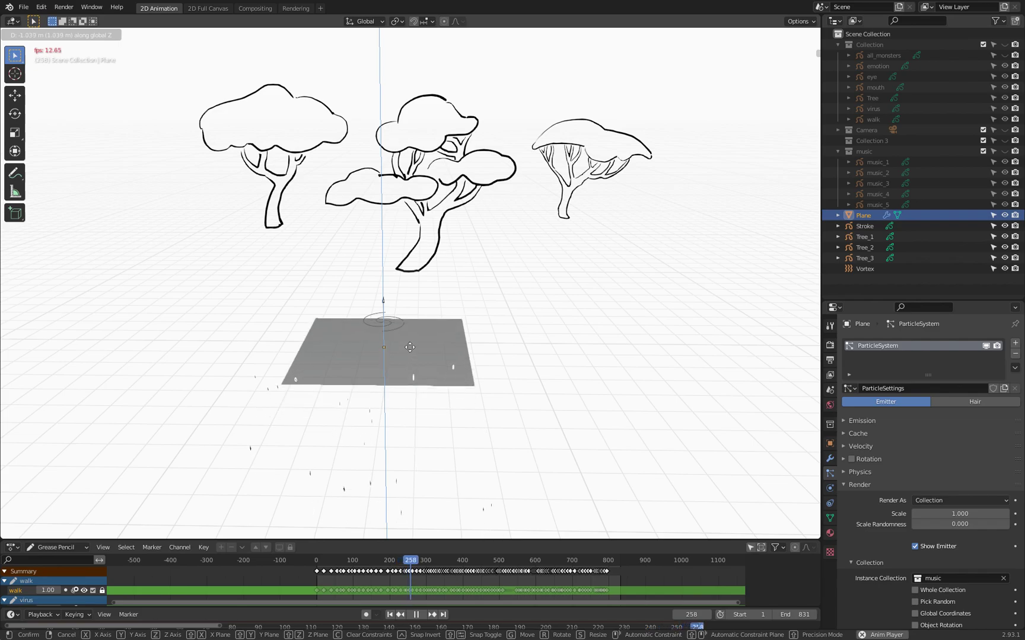
click(410, 349)
Step: Examine the swirling note particles in perspective and from the top view
middle_drag(410, 349, 474, 325)
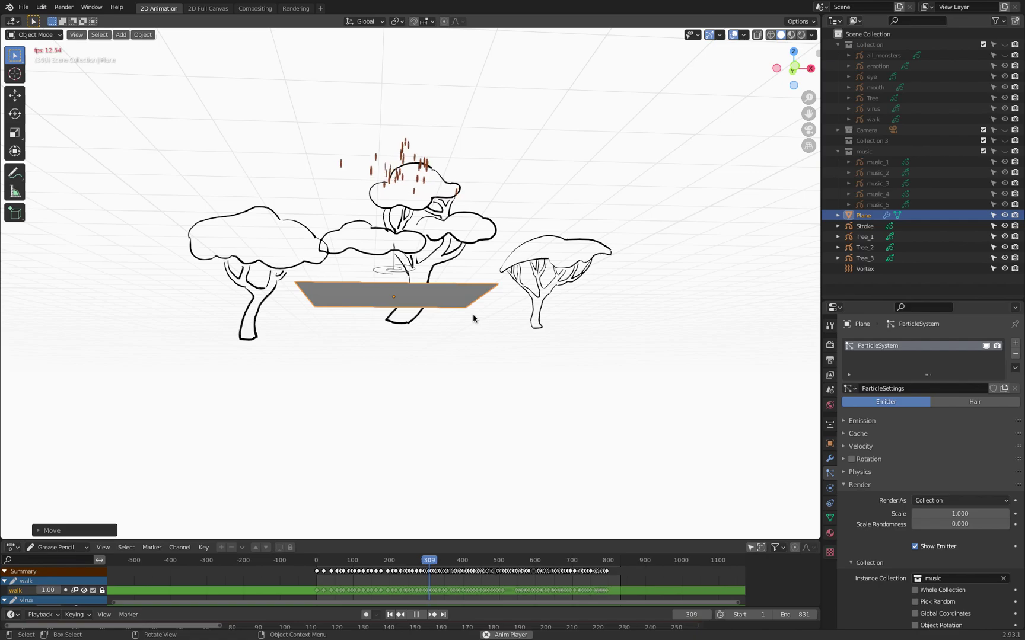
middle_drag(476, 293, 439, 354)
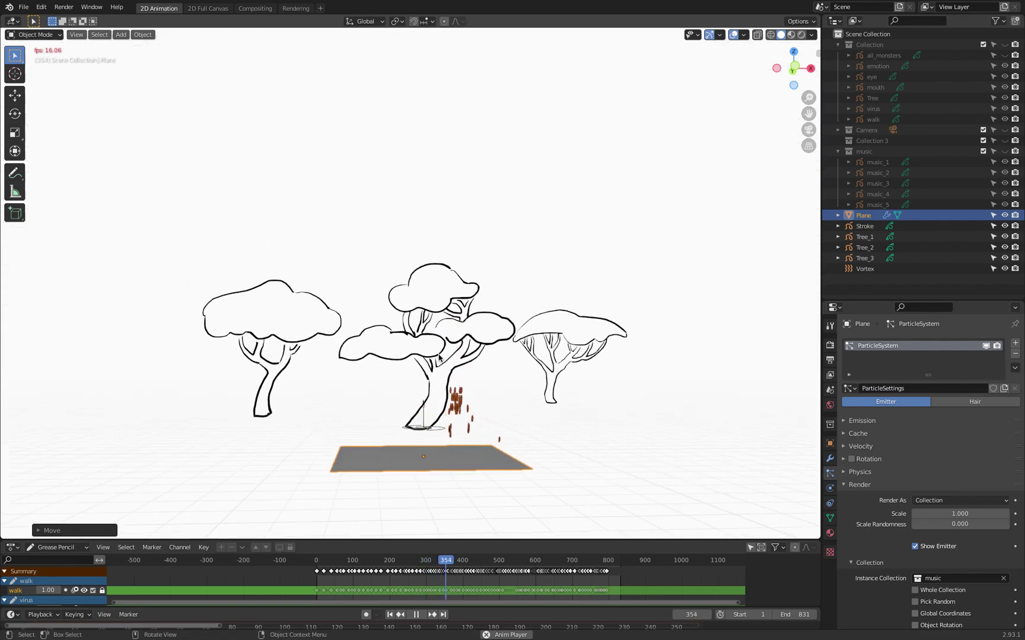
key(KP_7)
scroll(478, 342, down, 3)
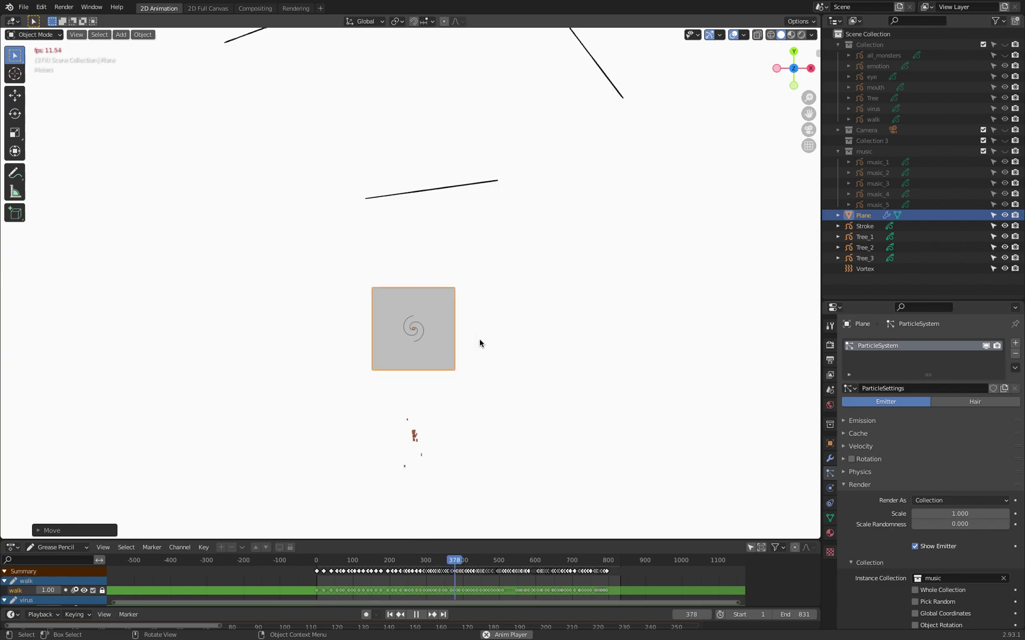
scroll(451, 412, up, 1)
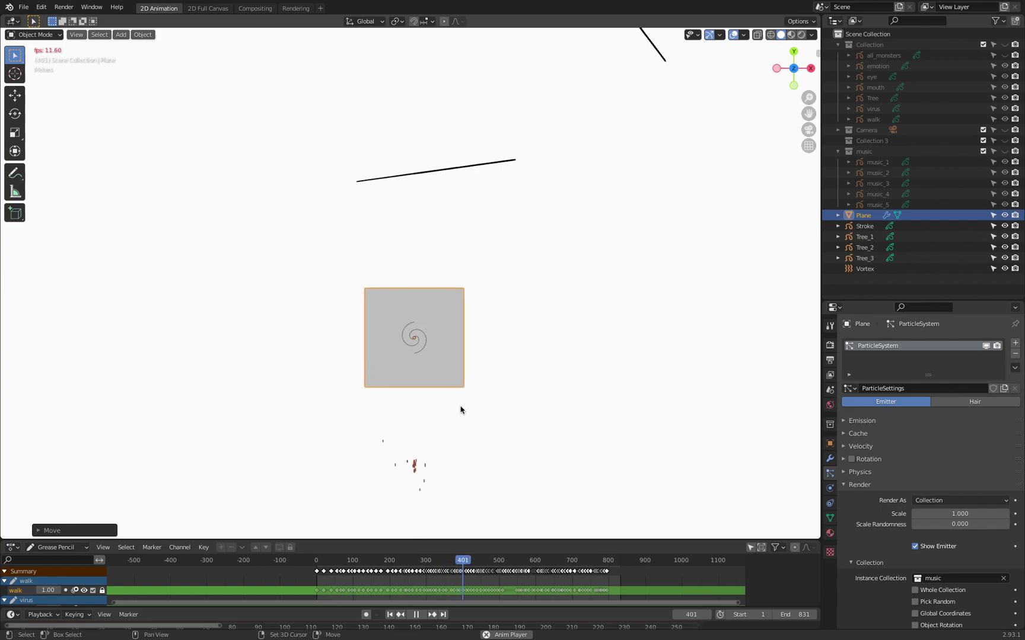
shift+middle_drag(458, 414, 492, 300)
scroll(494, 305, up, 3)
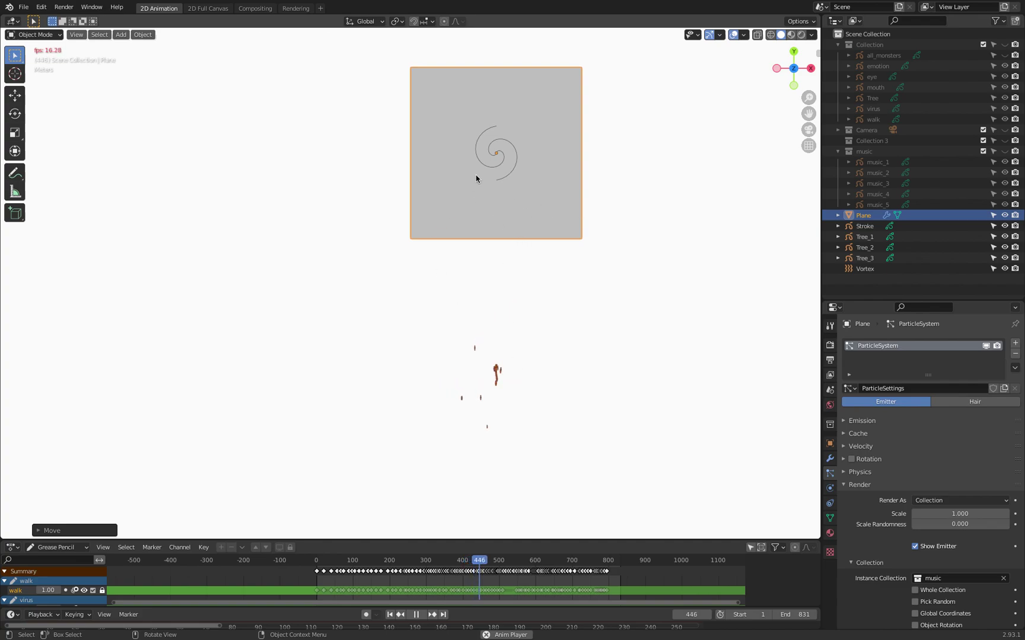
click(496, 154)
click(496, 153)
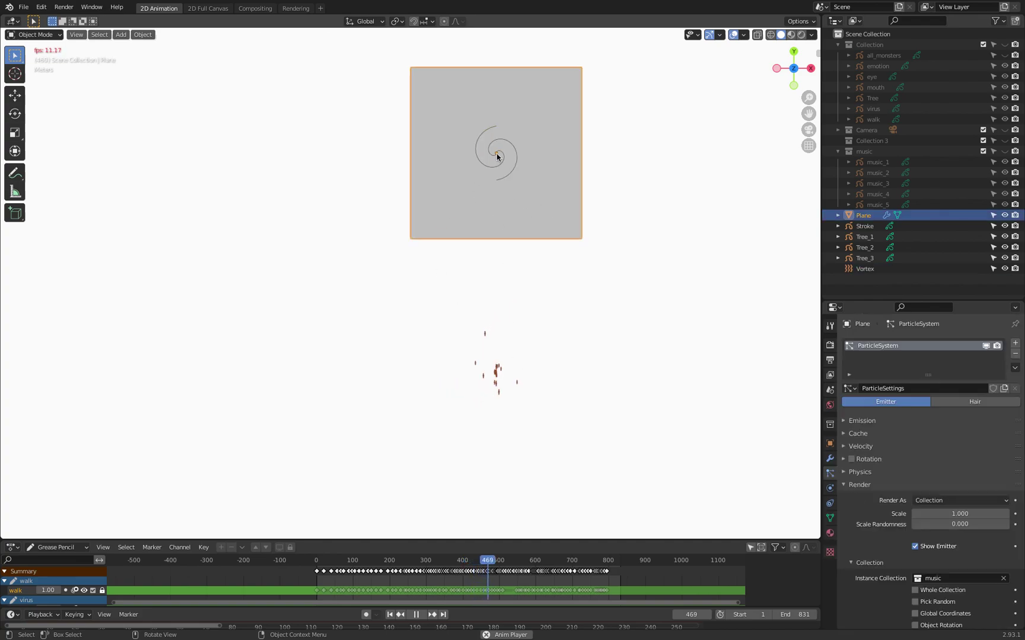
key(g)
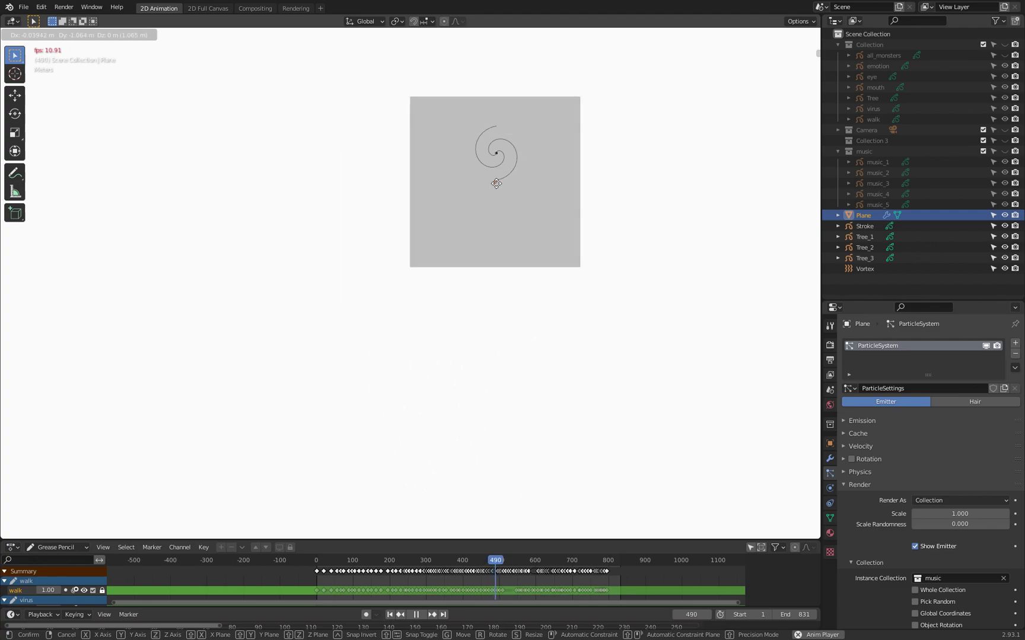
key(Escape)
Step: Move the vortex off the plane in the top view, to about X -7.29 m and Y -5.18 m
click(497, 154)
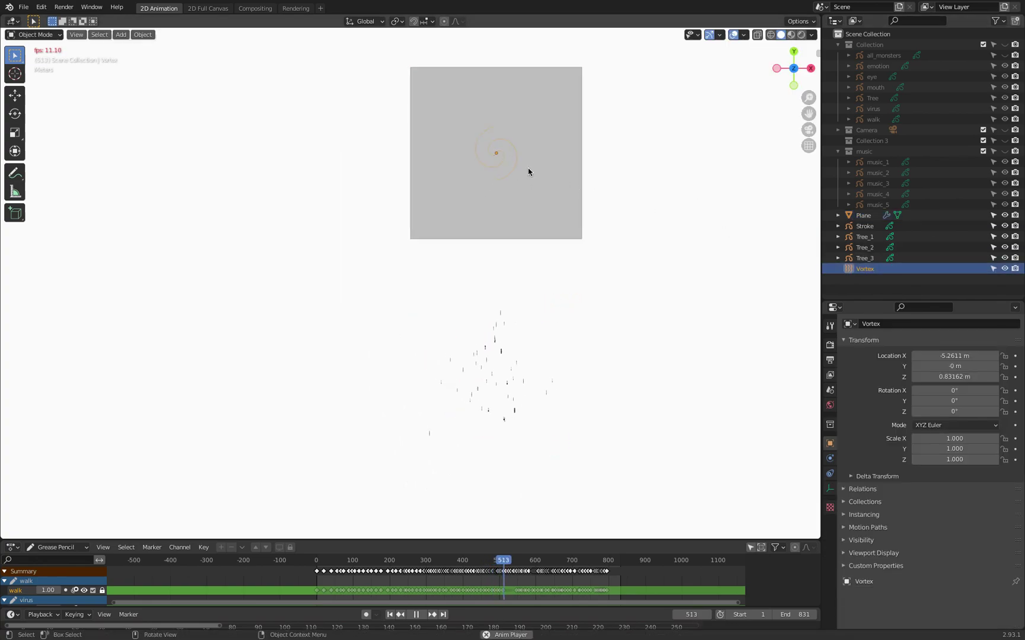
key(g)
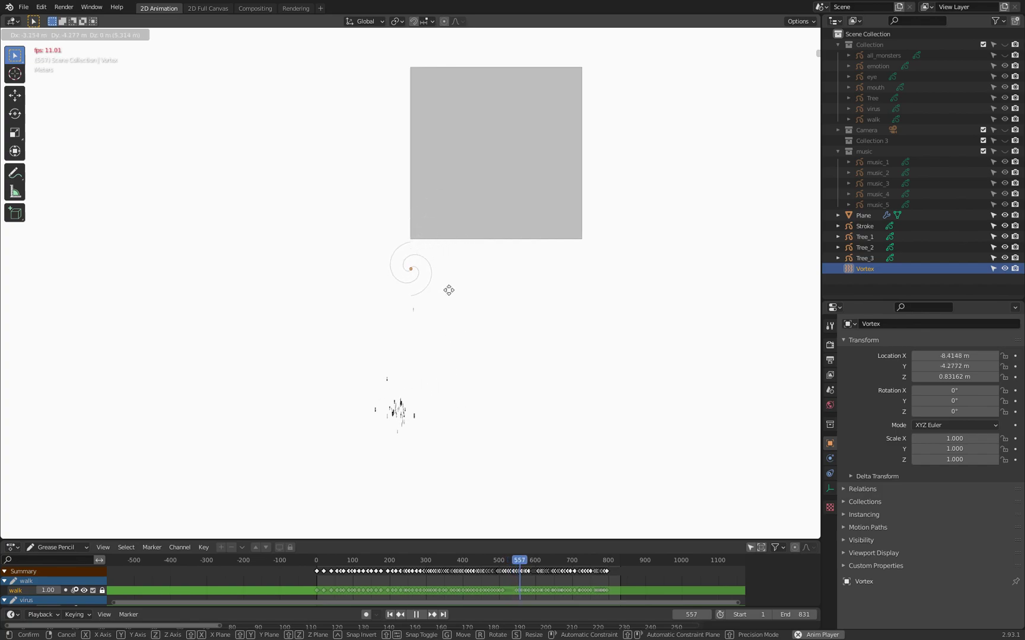
click(472, 311)
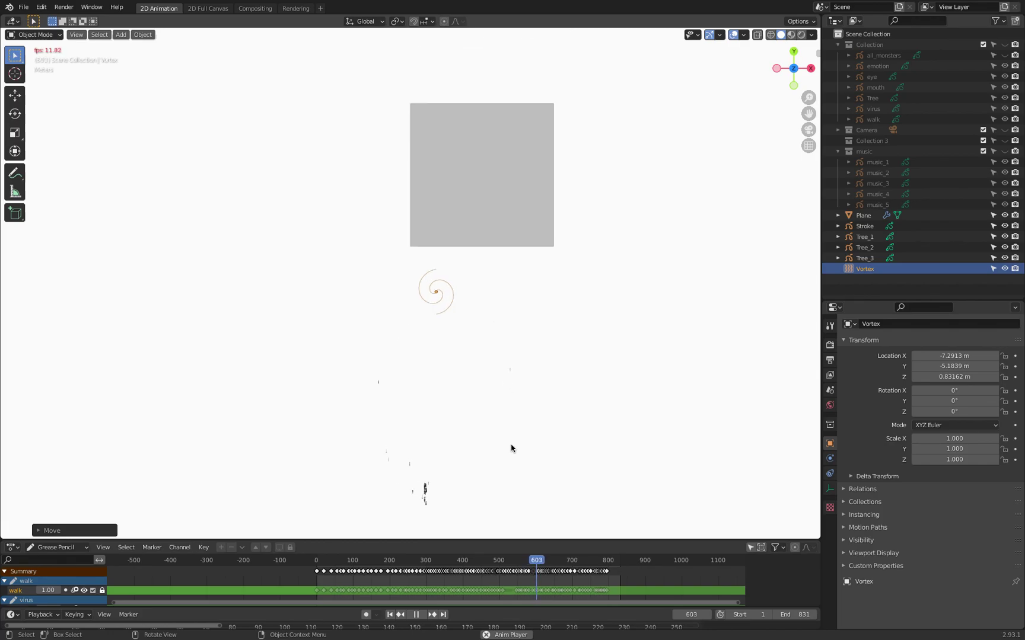
middle_drag(533, 373, 609, 356)
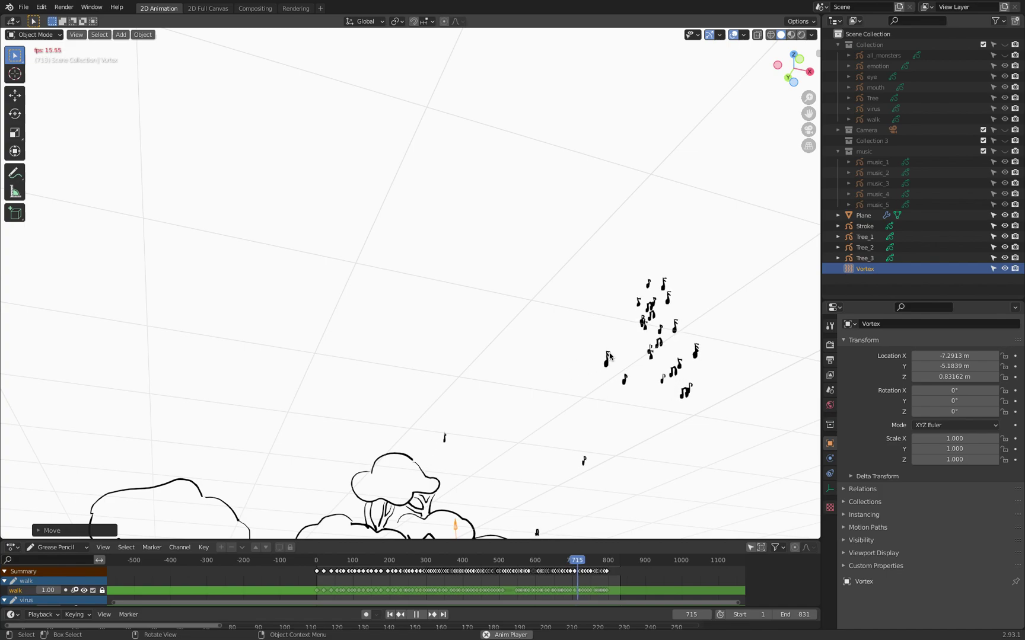